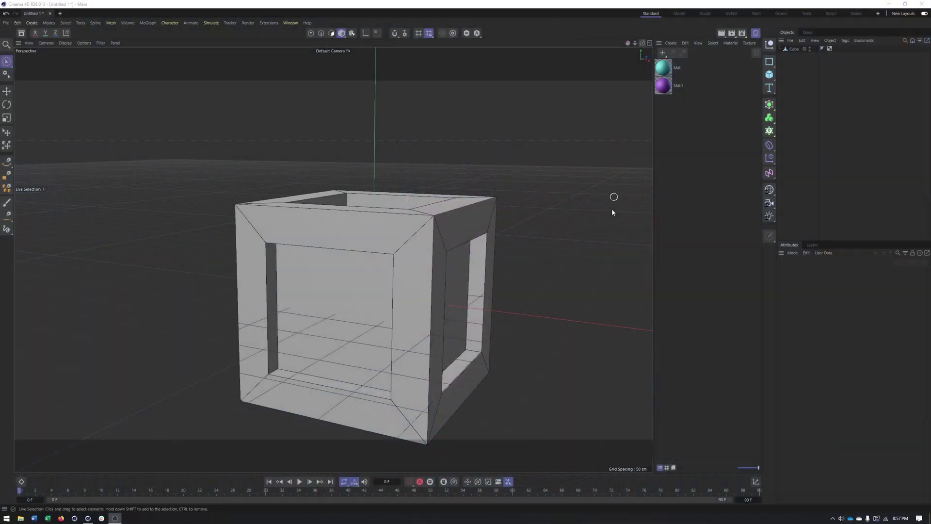
# Select the Cube object and switch to edge mode.
pyautogui.keyDown('alt'); pyautogui.moveTo(419, 212); pyautogui.dragTo(369, 226); pyautogui.keyUp('alt')
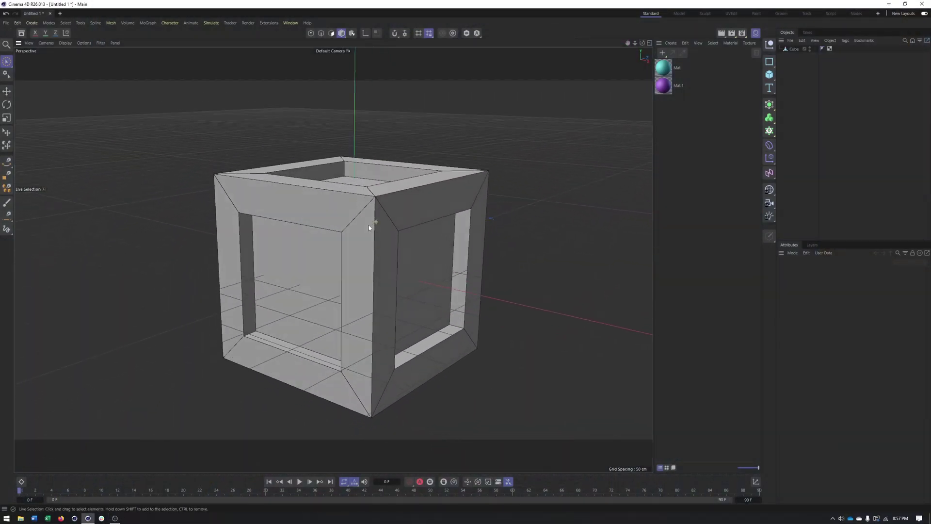
pyautogui.keyDown('alt'); pyautogui.moveTo(336, 152); pyautogui.dragTo(281, 251); pyautogui.keyUp('alt')
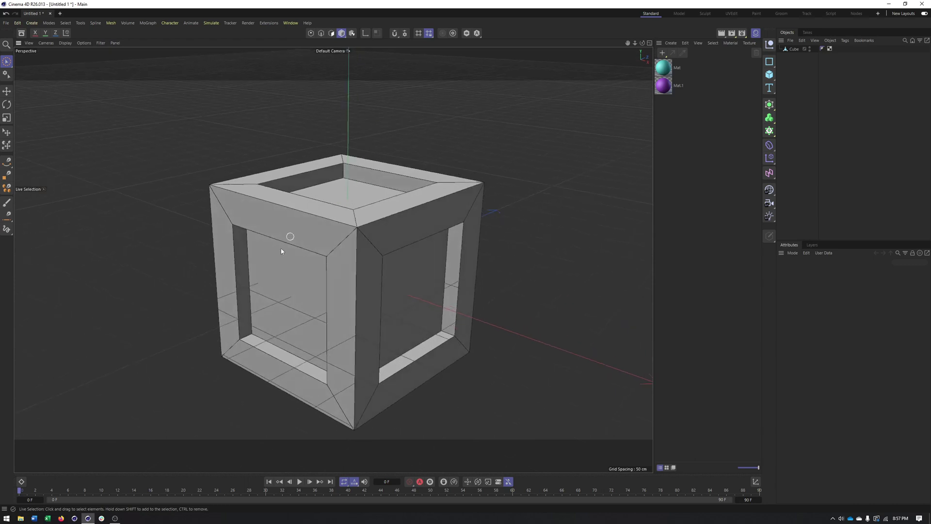
pyautogui.keyDown('alt'); pyautogui.moveTo(288, 305); pyautogui.dragTo(302, 286); pyautogui.keyUp('alt')
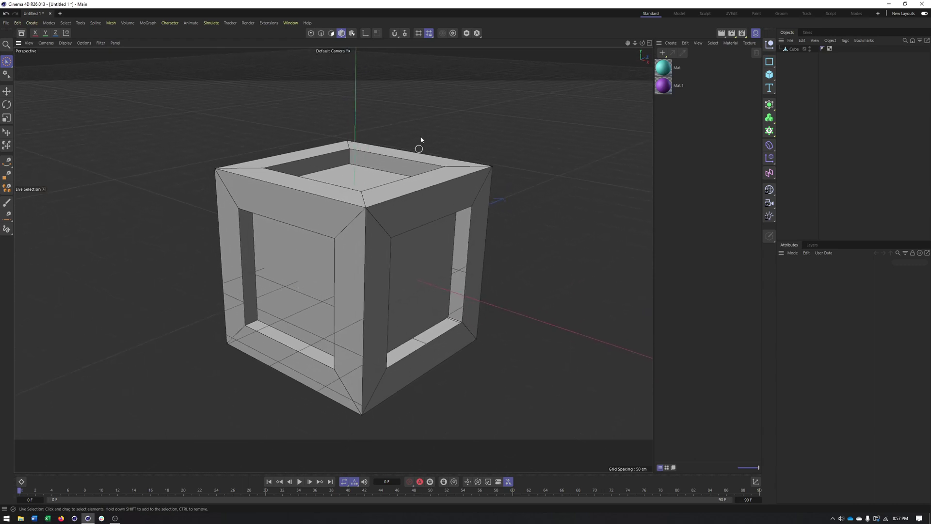
pyautogui.click(795, 49)
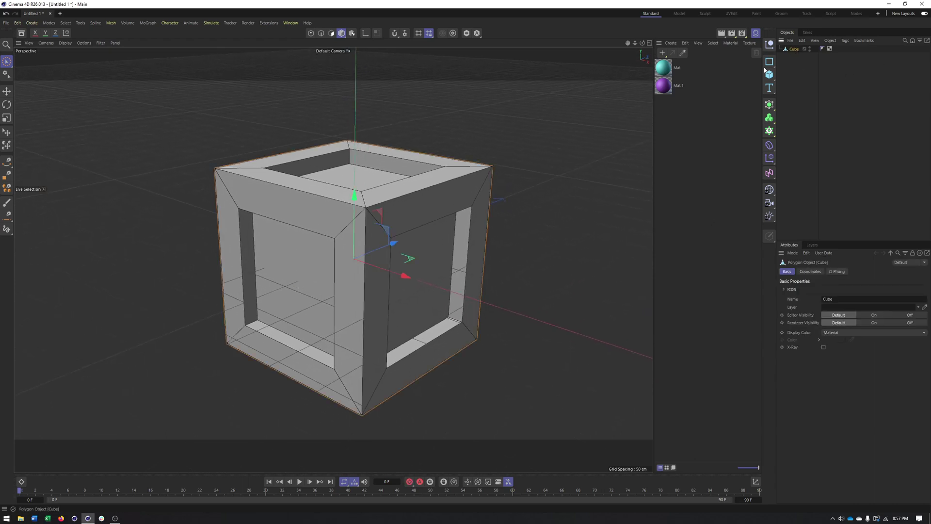
pyautogui.click(321, 33)
# Examine the hollow cube frame's outer edges and window openings from several angles.
pyautogui.keyDown('alt'); pyautogui.moveTo(399, 216); pyautogui.dragTo(412, 202); pyautogui.keyUp('alt')
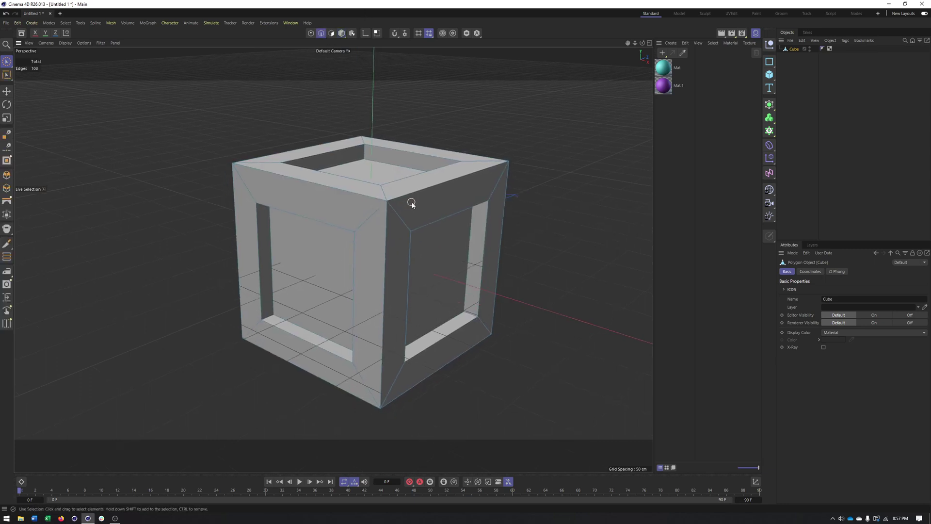
pyautogui.keyDown('alt'); pyautogui.moveTo(412, 202); pyautogui.dragTo(403, 199, button='middle'); pyautogui.keyUp('alt')
pyautogui.keyDown('alt'); pyautogui.moveTo(349, 222); pyautogui.dragTo(335, 207, button='middle'); pyautogui.keyUp('alt')
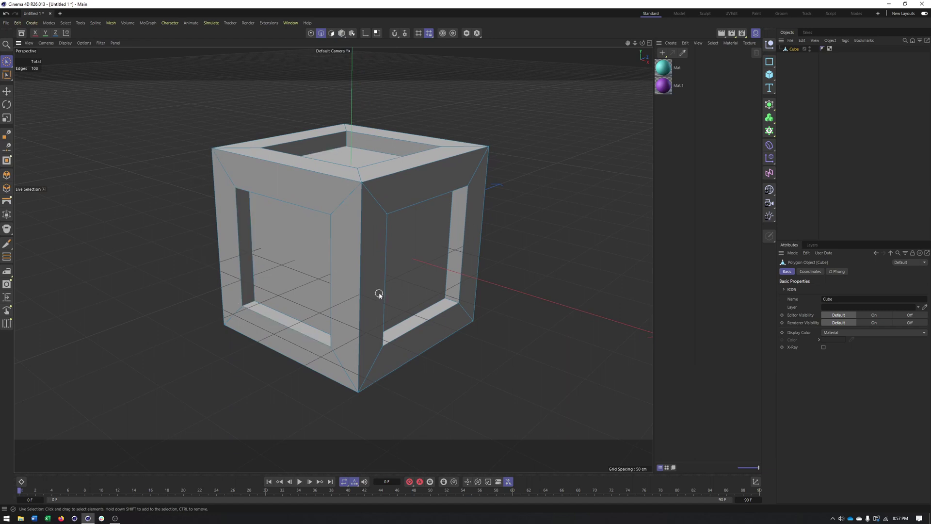
pyautogui.keyDown('alt'); pyautogui.moveTo(358, 235); pyautogui.dragTo(334, 252, button='middle'); pyautogui.keyUp('alt')
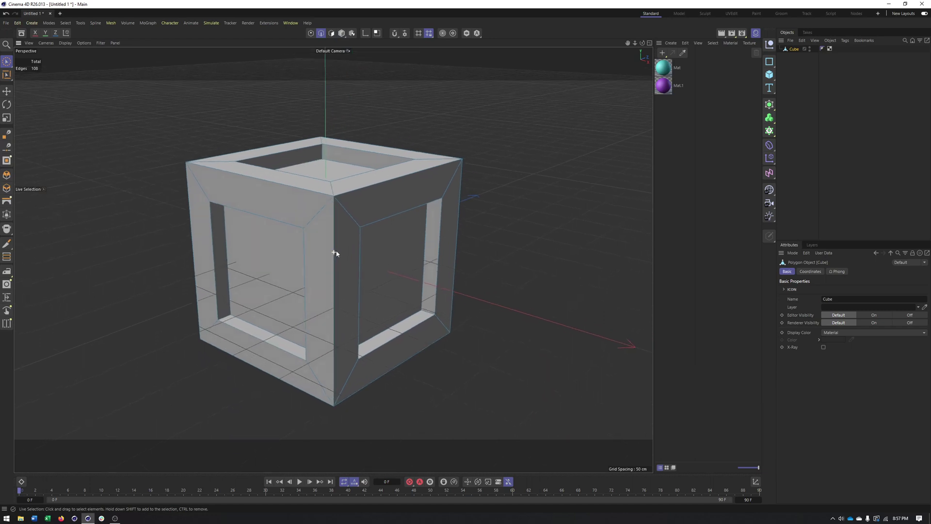
pyautogui.keyDown('alt'); pyautogui.moveTo(337, 251); pyautogui.dragTo(330, 249); pyautogui.keyUp('alt')
pyautogui.keyDown('alt'); pyautogui.moveTo(283, 189); pyautogui.dragTo(289, 190, button='middle'); pyautogui.keyUp('alt')
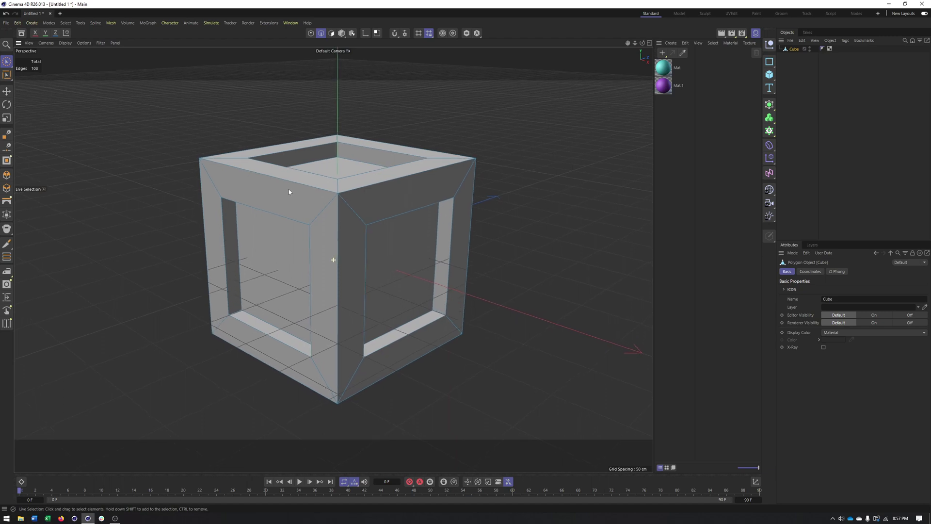
pyautogui.scroll(4, 289, 192)
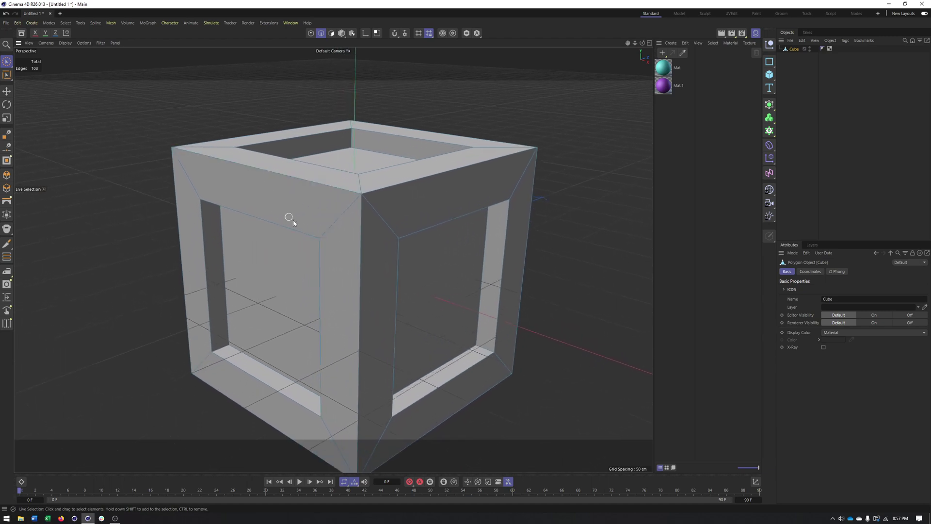
pyautogui.scroll(-2, 293, 222)
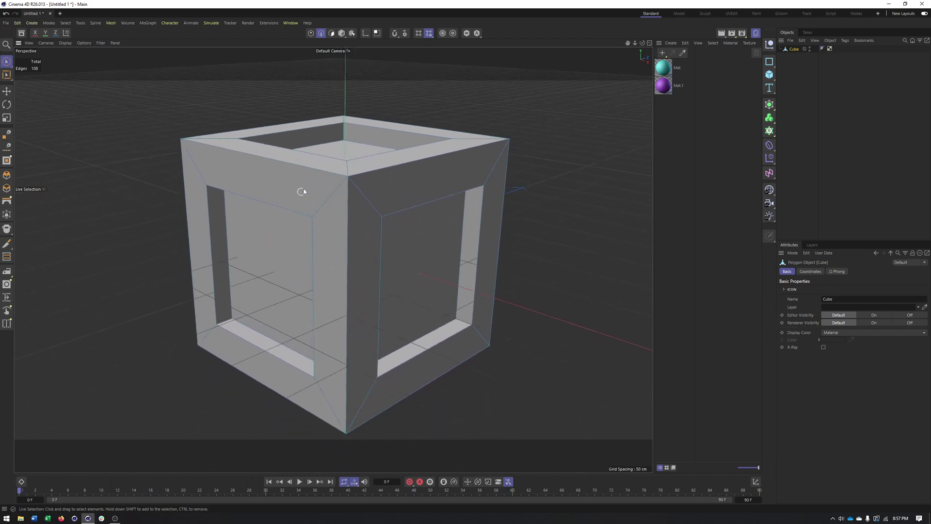
# Bevel the four outer edges of the cube's top face with an offset of about 4.3 cm and 2 subdivisions.
pyautogui.keyDown('alt'); pyautogui.moveTo(303, 192); pyautogui.dragTo(370, 177); pyautogui.keyUp('alt')
pyautogui.scroll(-1, 343, 173)
pyautogui.click(317, 169)
pyautogui.keyDown('shift'); pyautogui.click(374, 170); pyautogui.keyUp('shift')
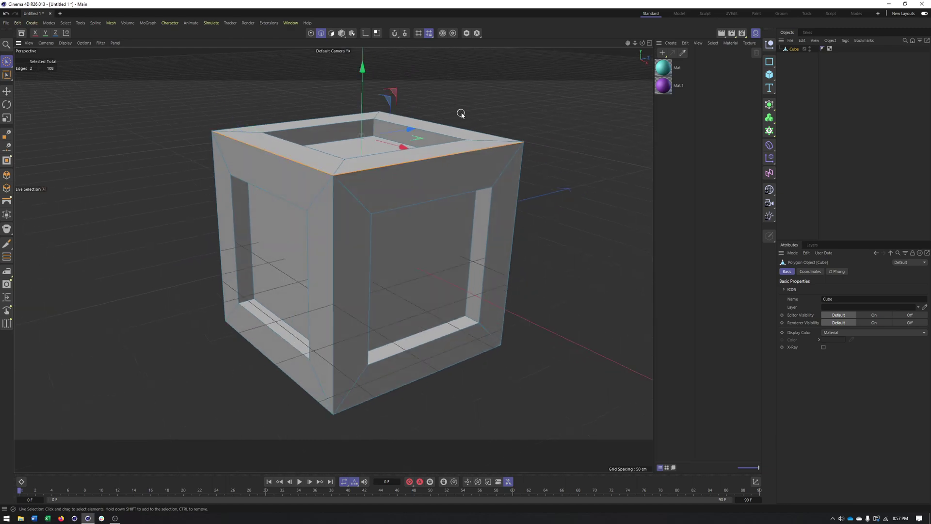
pyautogui.keyDown('shift'); pyautogui.click(455, 126); pyautogui.keyUp('shift')
pyautogui.keyDown('shift'); pyautogui.click(323, 119); pyautogui.keyUp('shift')
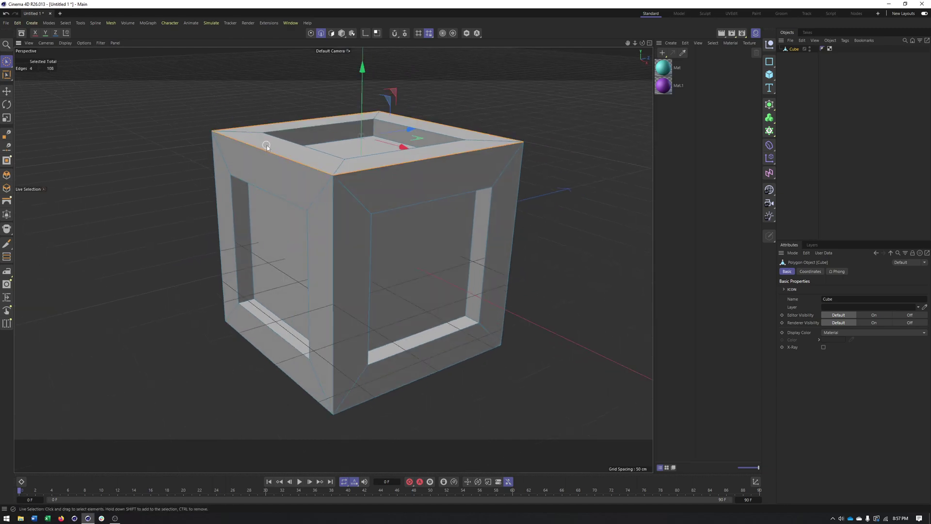
pyautogui.keyDown('alt'); pyautogui.moveTo(267, 145); pyautogui.dragTo(513, 118); pyautogui.keyUp('alt')
pyautogui.rightClick(522, 117)
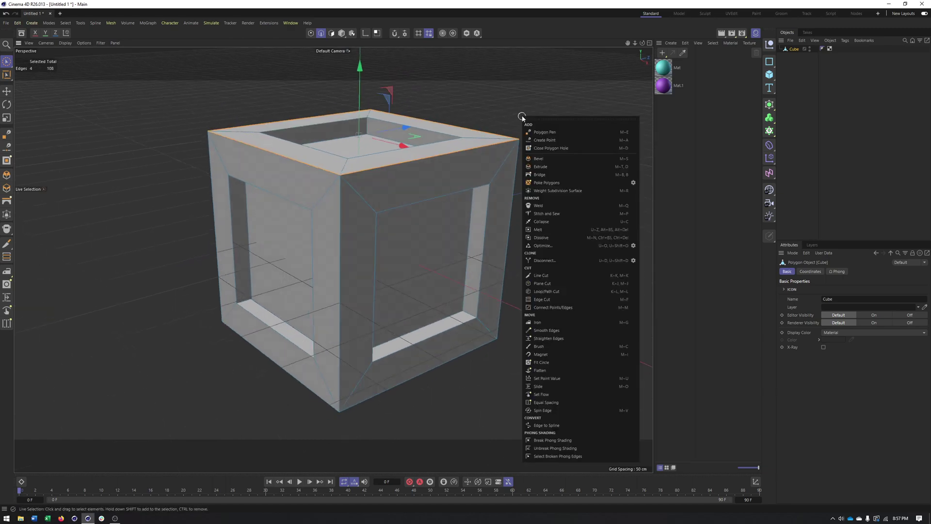
pyautogui.click(538, 158)
pyautogui.moveTo(528, 104); pyautogui.dragTo(550, 104)
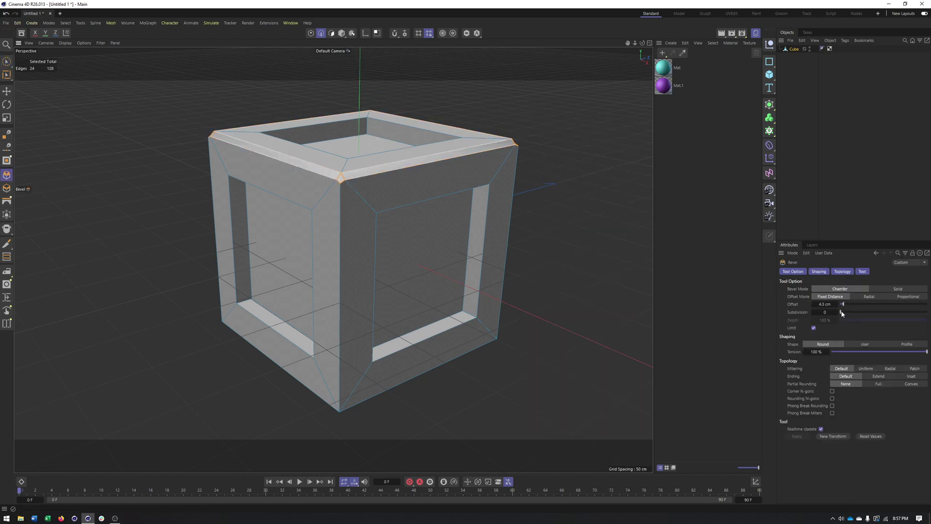
pyautogui.moveTo(841, 312); pyautogui.dragTo(850, 313)
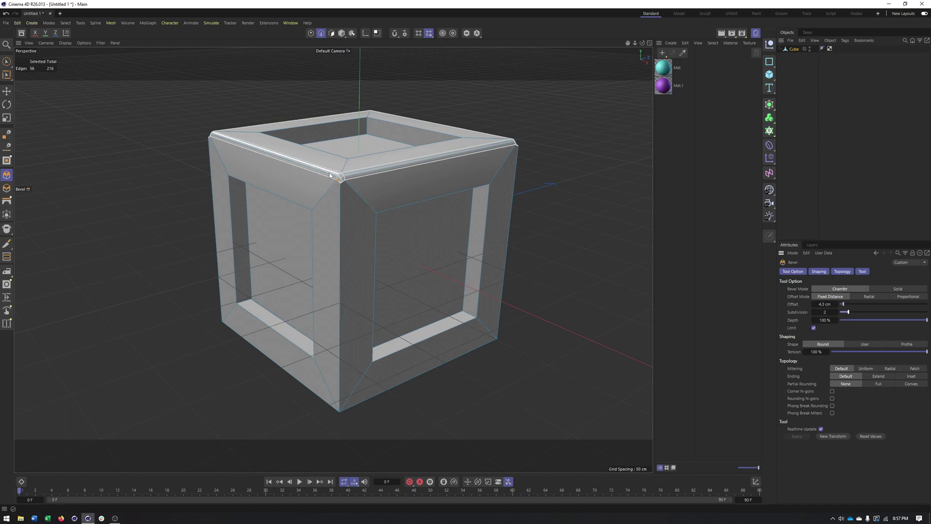
# Examine the bevelled top rim and its corners up close and from several angles.
pyautogui.scroll(10, 334, 175)
pyautogui.scroll(-10, 388, 199)
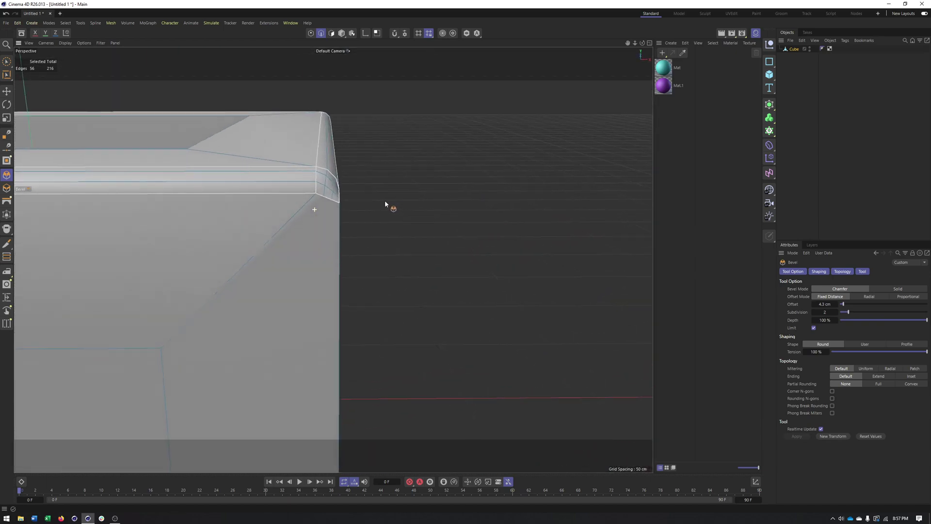
pyautogui.scroll(-3, 324, 220)
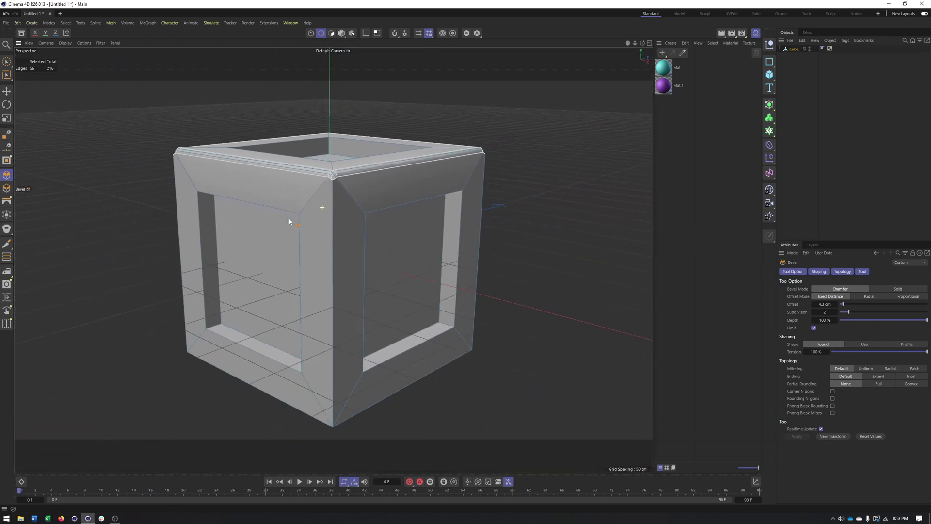
pyautogui.keyDown('alt'); pyautogui.moveTo(324, 221); pyautogui.dragTo(571, 237); pyautogui.keyUp('alt')
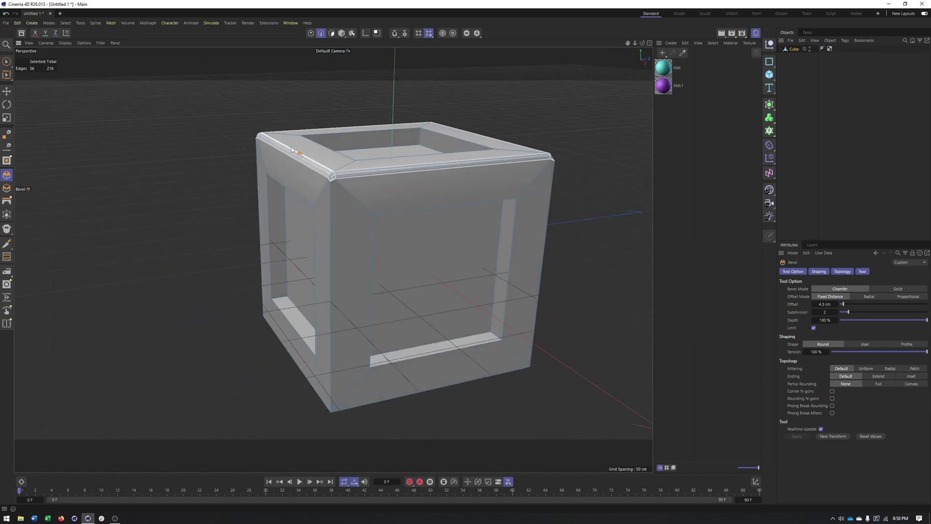
pyautogui.keyDown('alt'); pyautogui.moveTo(504, 210); pyautogui.dragTo(474, 192); pyautogui.keyUp('alt')
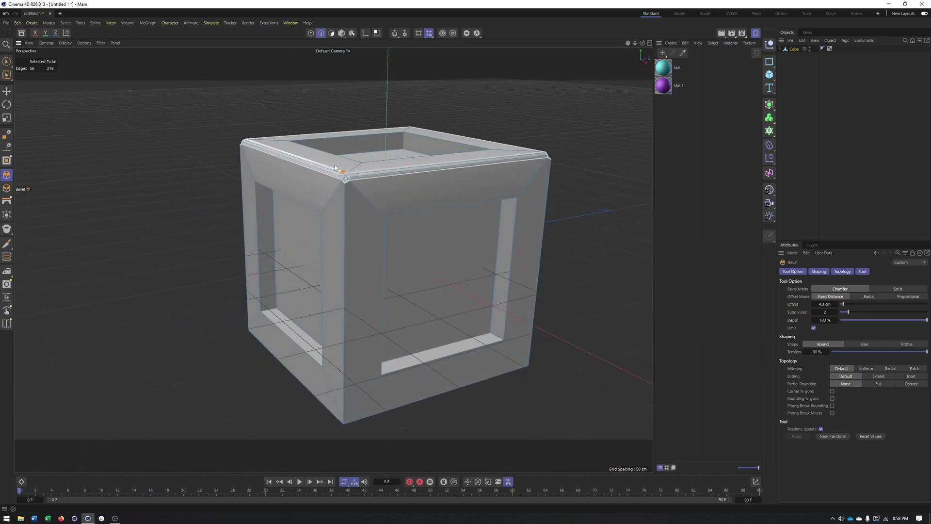
pyautogui.scroll(5, 340, 169)
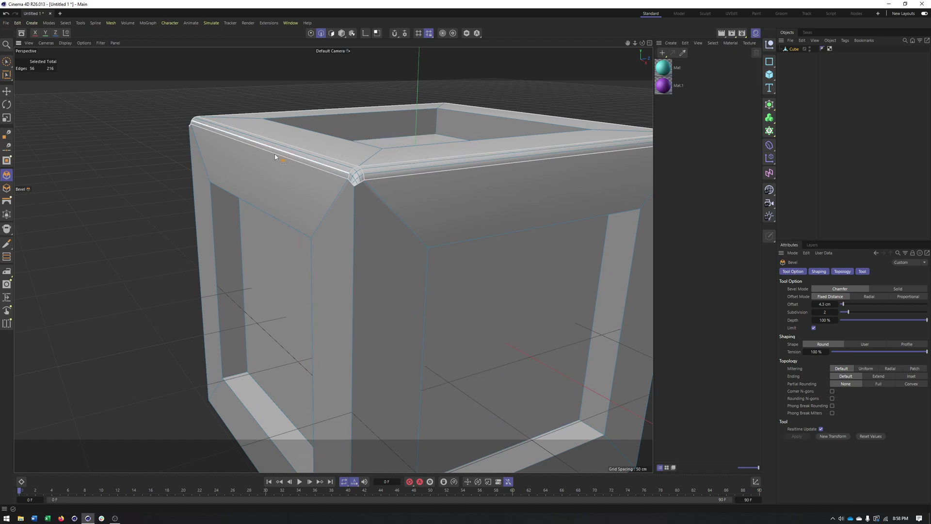
pyautogui.scroll(-3, 330, 204)
pyautogui.keyDown('alt'); pyautogui.moveTo(330, 205); pyautogui.dragTo(430, 220); pyautogui.keyUp('alt')
pyautogui.keyDown('alt'); pyautogui.moveTo(429, 218); pyautogui.dragTo(389, 219, button='right'); pyautogui.keyUp('alt')
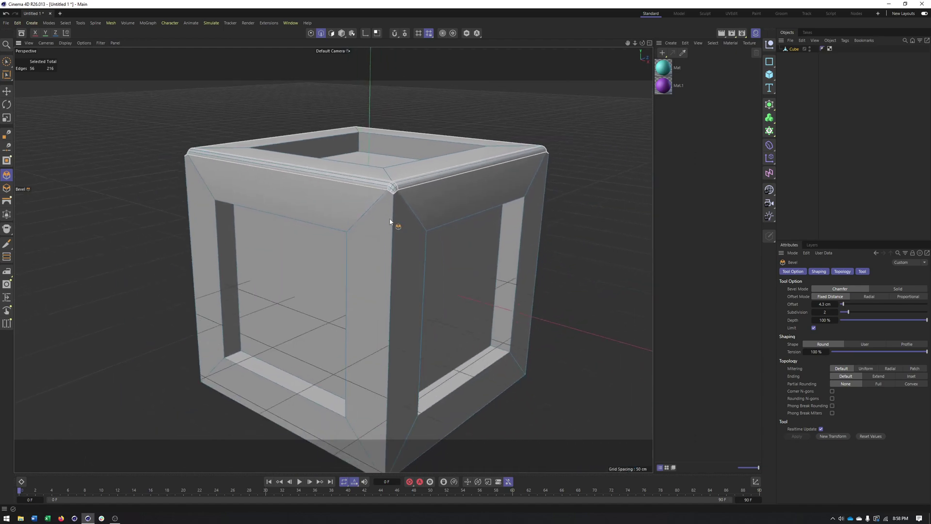
# Switch to model mode, deselect the cube and display it with Gouraud Shading to inspect the rounded top rim.
pyautogui.click(342, 33)
pyautogui.press('space')
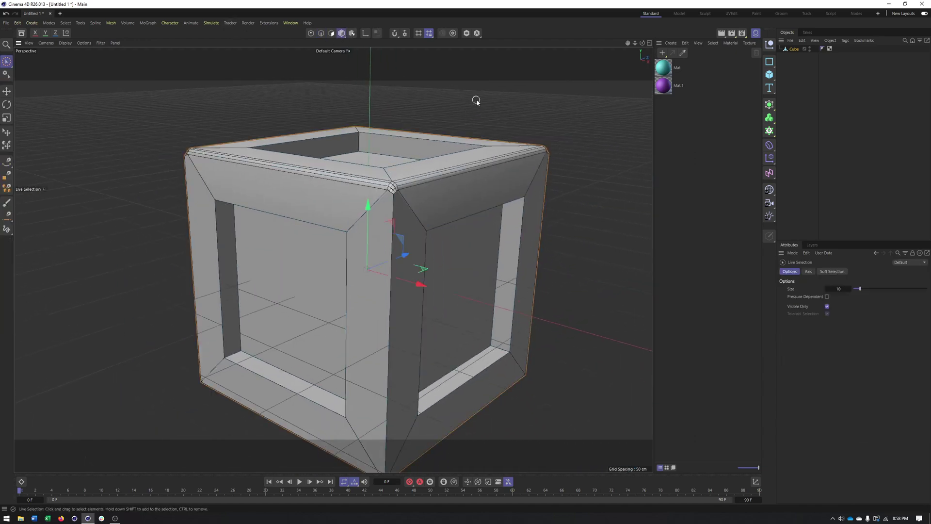
pyautogui.click(65, 43)
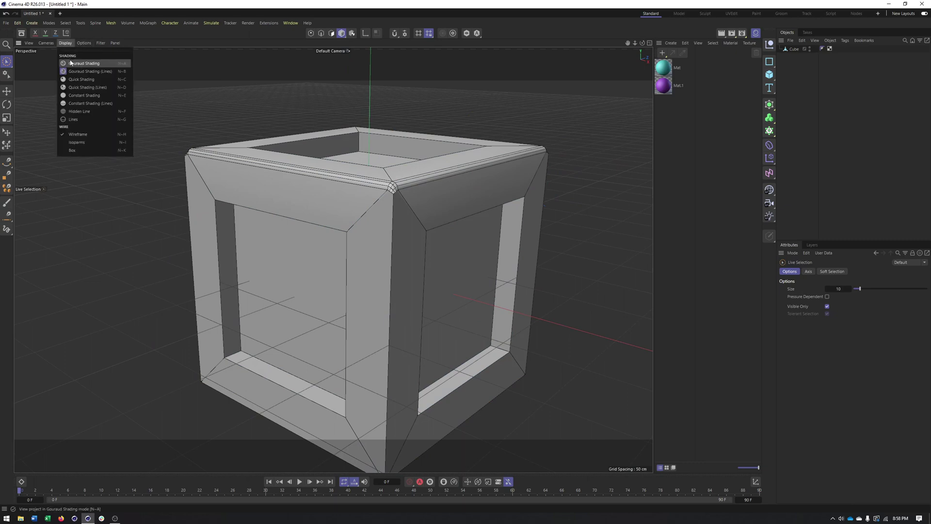
pyautogui.click(78, 62)
pyautogui.scroll(3, 415, 192)
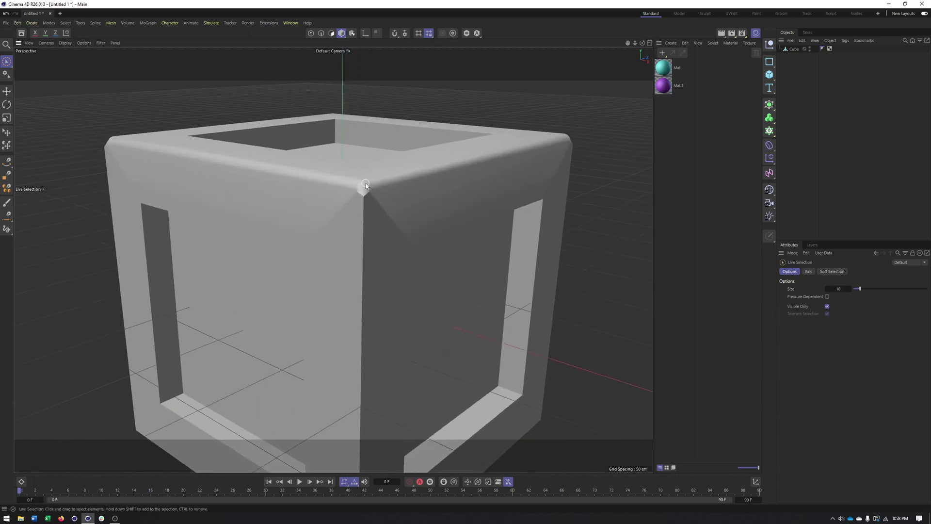
pyautogui.moveTo(358, 197)
pyautogui.keyDown('alt'); pyautogui.mouseDown()
pyautogui.moveTo(389, 207)
pyautogui.moveTo(358, 198)
pyautogui.mouseUp(); pyautogui.keyUp('alt')
pyautogui.keyDown('alt'); pyautogui.moveTo(359, 197); pyautogui.dragTo(307, 208, button='right'); pyautogui.keyUp('alt')
pyautogui.keyDown('alt'); pyautogui.moveTo(307, 208); pyautogui.dragTo(301, 202, button='middle'); pyautogui.keyUp('alt')
pyautogui.keyDown('alt'); pyautogui.moveTo(322, 198); pyautogui.dragTo(326, 199); pyautogui.keyUp('alt')
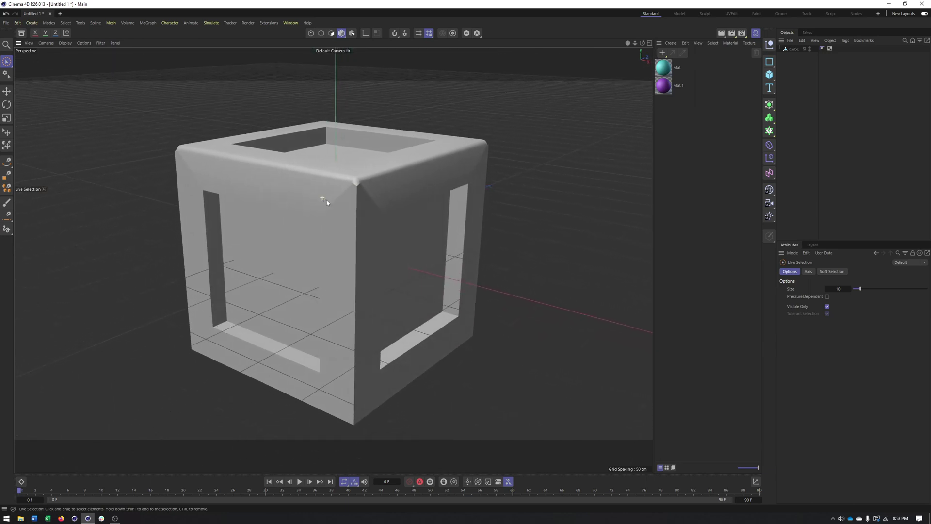
pyautogui.scroll(2, 330, 201)
# Return the cube to edge mode and select only its front vertical corner edge.
pyautogui.click(348, 193)
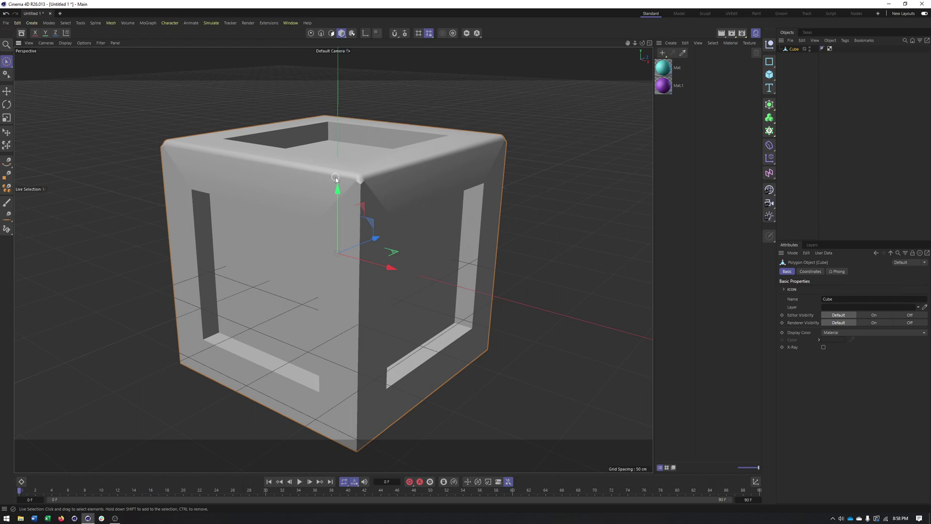
pyautogui.click(321, 33)
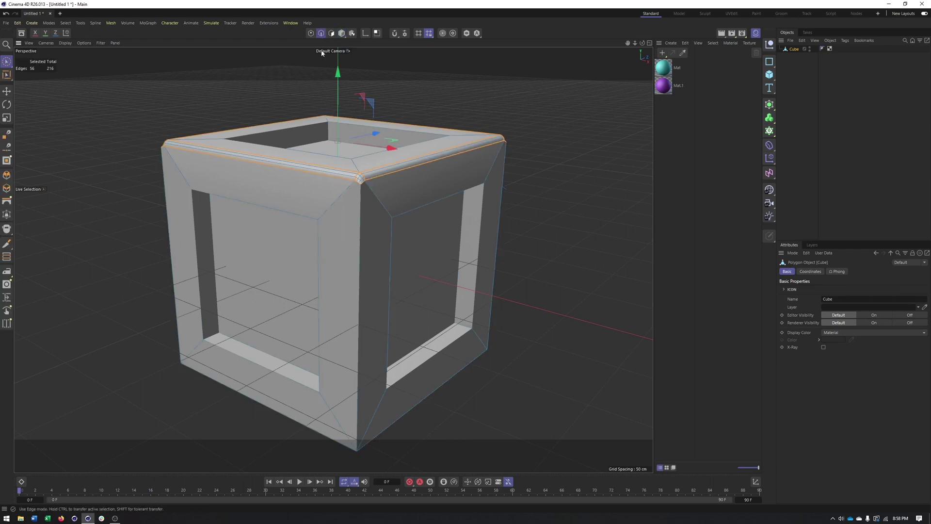
pyautogui.scroll(2, 369, 199)
pyautogui.click(366, 202)
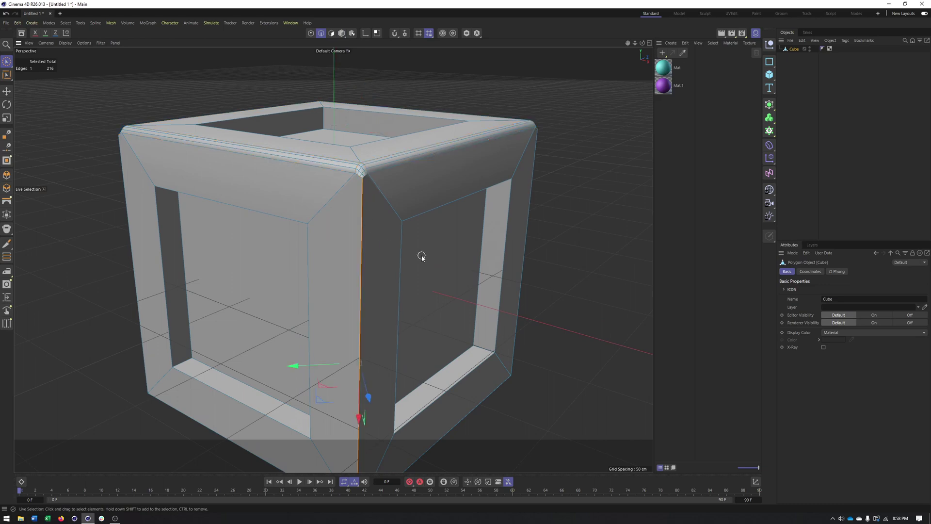
pyautogui.scroll(-4, 385, 196)
pyautogui.moveTo(343, 200)
pyautogui.keyDown('alt'); pyautogui.mouseDown()
pyautogui.moveTo(370, 198)
pyautogui.moveTo(328, 202)
pyautogui.moveTo(343, 206)
pyautogui.mouseUp(); pyautogui.keyUp('alt')
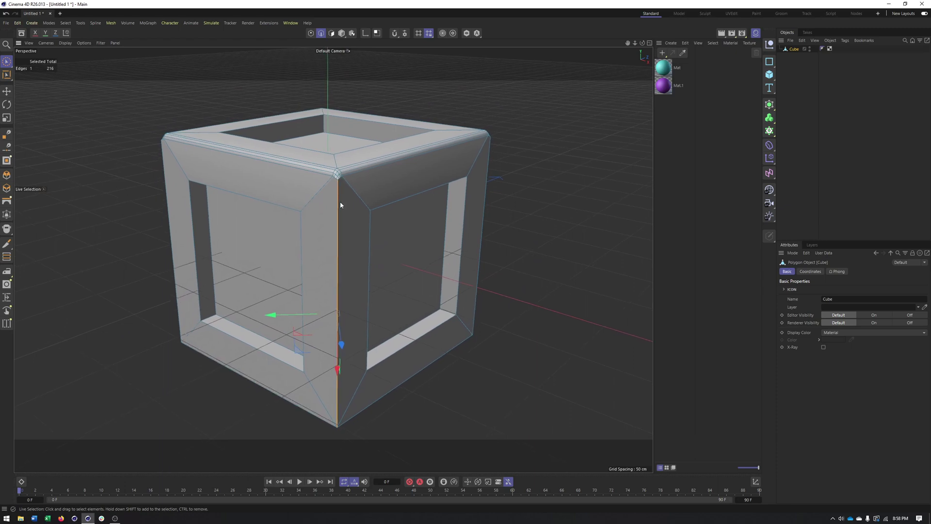
# Undo the vertical edge selection and the bevel on the cube's top edges.
pyautogui.doubleClick(296, 125)
pyautogui.doubleClick(333, 156)
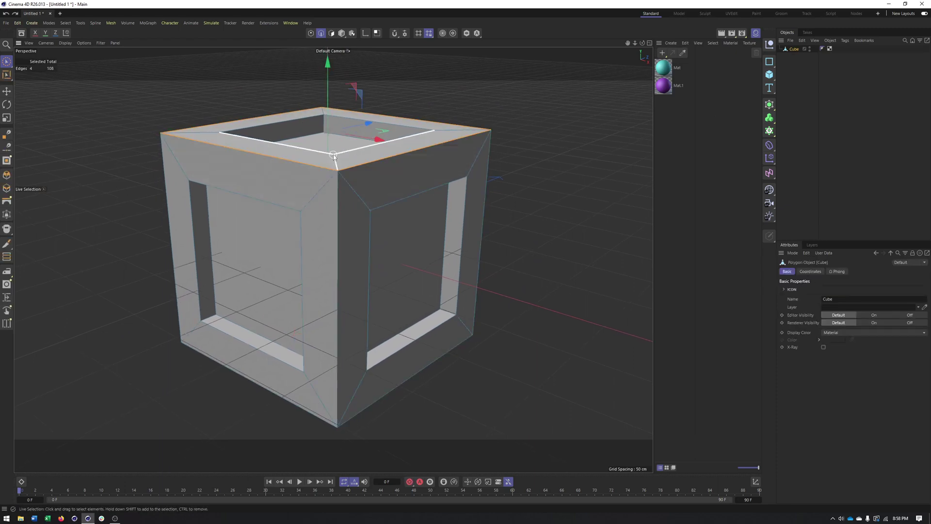
pyautogui.keyDown('alt'); pyautogui.moveTo(334, 156); pyautogui.dragTo(359, 188); pyautogui.keyUp('alt')
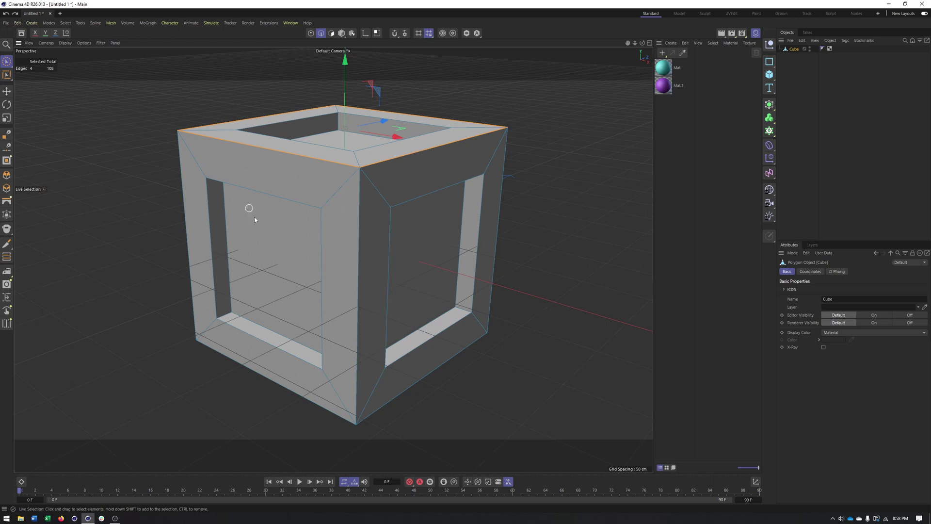
pyautogui.keyDown('alt'); pyautogui.moveTo(254, 219); pyautogui.dragTo(364, 211); pyautogui.keyUp('alt')
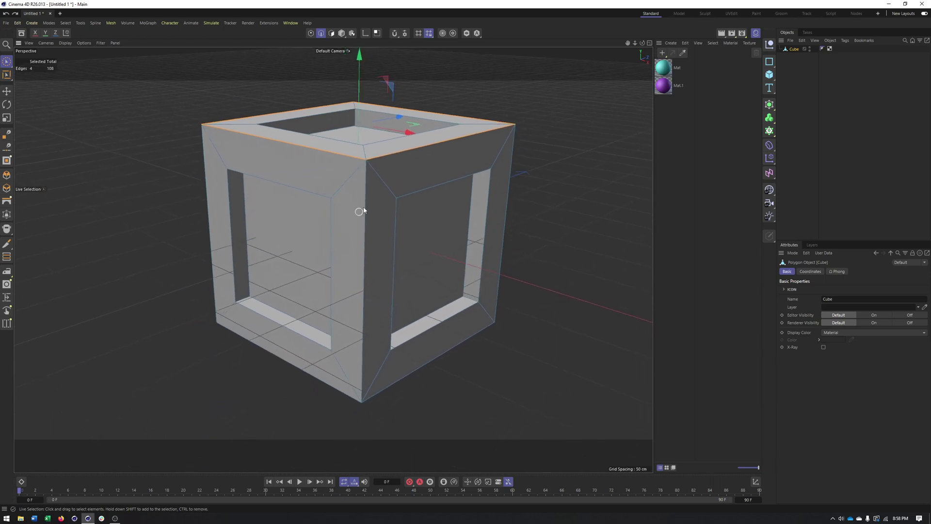
# Add a Bevel deformer to the scene for the cube.
pyautogui.click(773, 146)
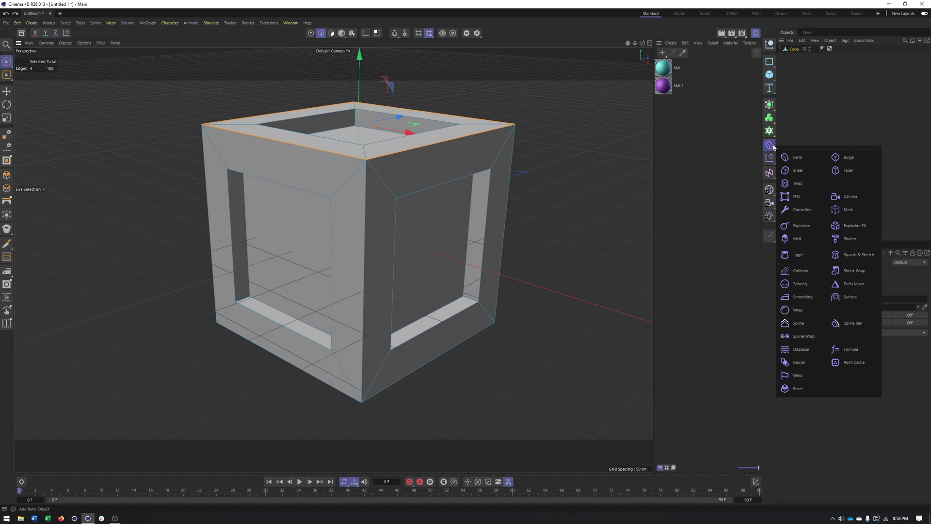
pyautogui.click(797, 389)
pyautogui.scroll(3, 451, 202)
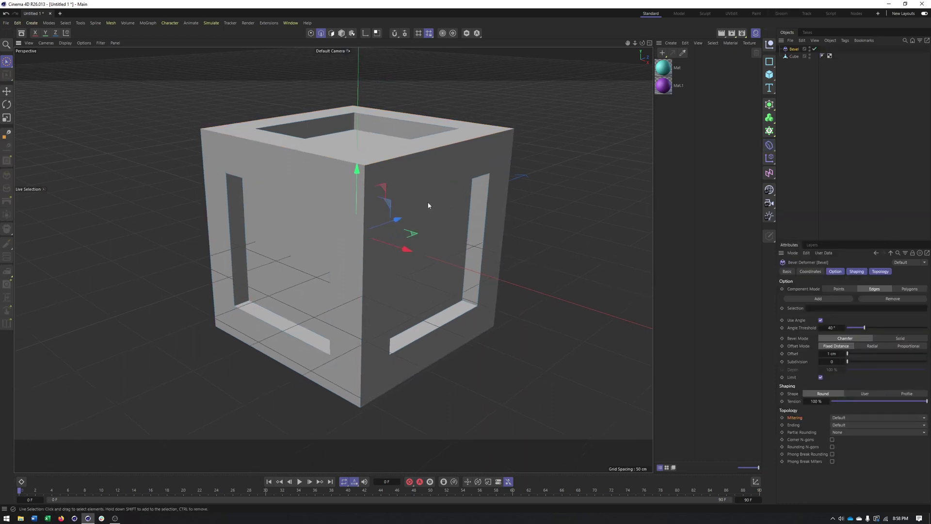
pyautogui.keyDown('alt'); pyautogui.moveTo(441, 195); pyautogui.dragTo(445, 187, button='middle'); pyautogui.keyUp('alt')
pyautogui.keyDown('alt'); pyautogui.moveTo(439, 187); pyautogui.dragTo(427, 185); pyautogui.keyUp('alt')
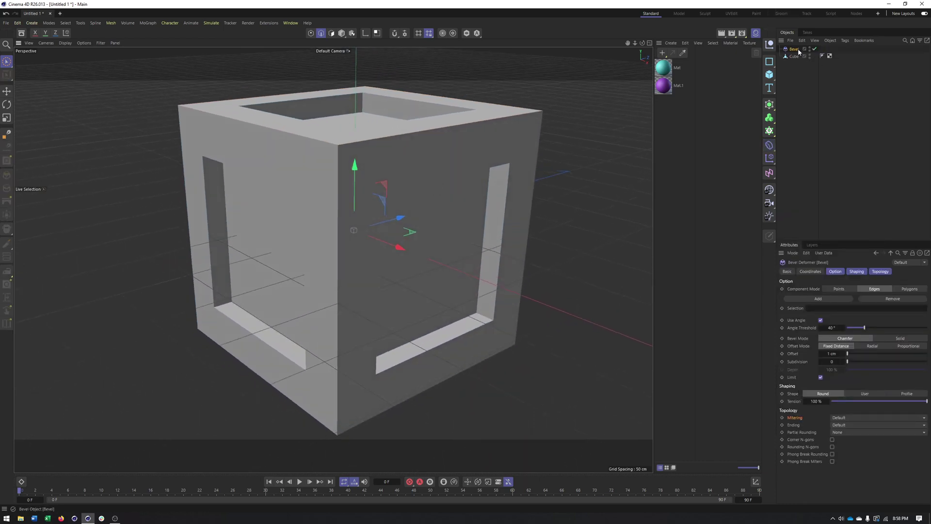
# Make the Bevel deformer a child of the cube and group the cube under a null.
pyautogui.moveTo(798, 56); pyautogui.dragTo(795, 57)
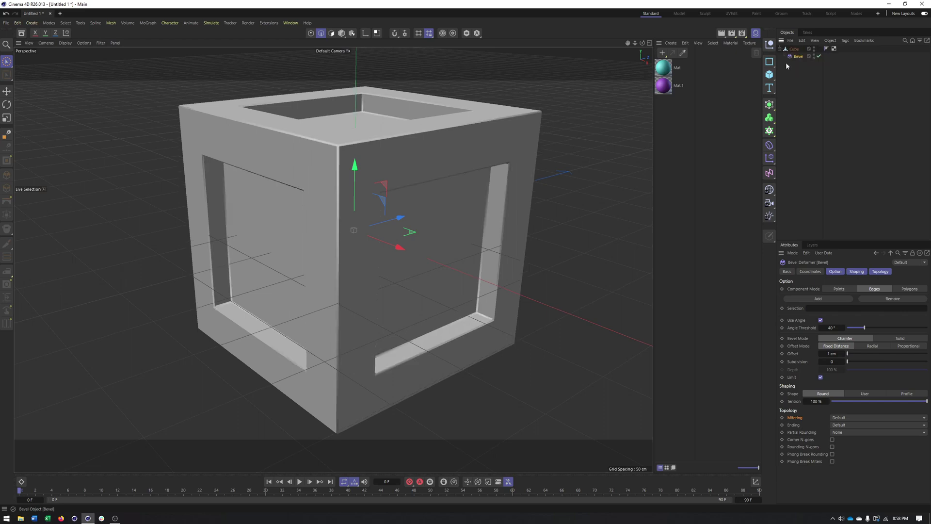
pyautogui.click(795, 50)
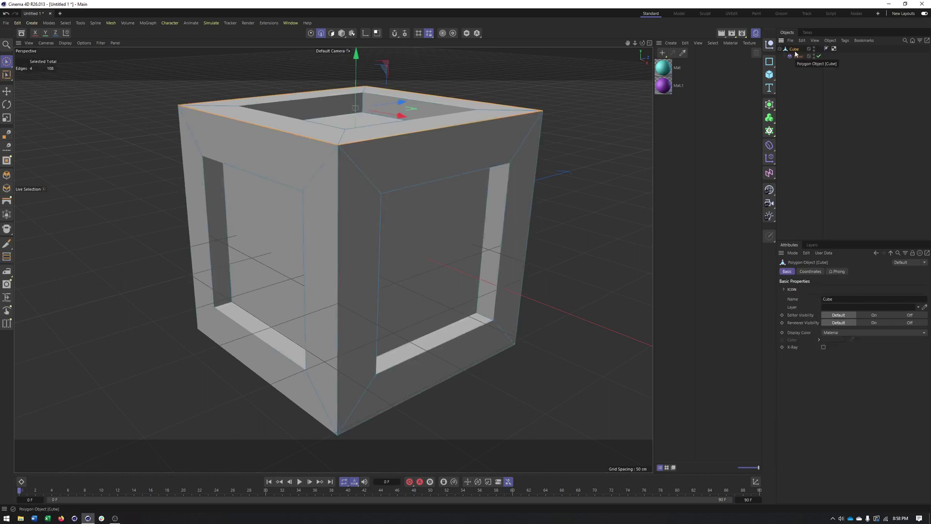
pyautogui.hotkey('alt', 'g')
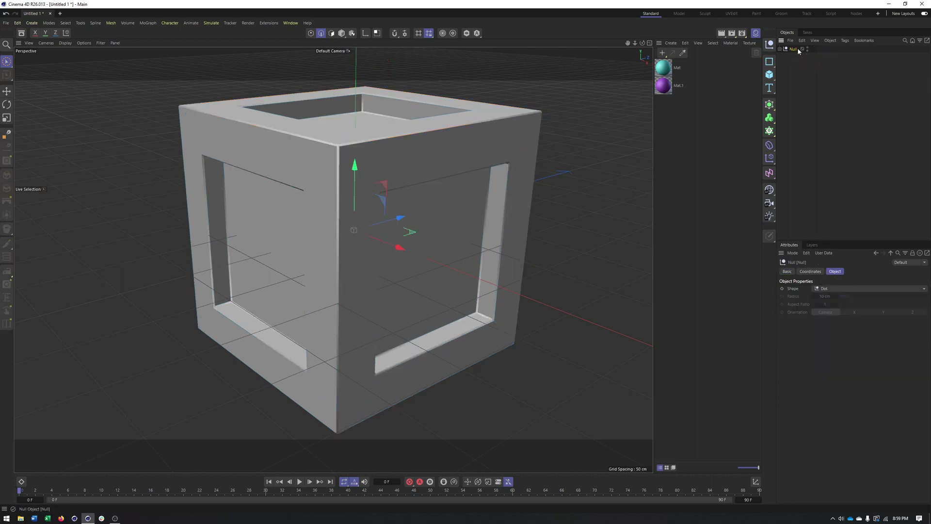
# Move the Bevel deformer beside the cube inside the null and duplicate the cube about 225 cm along the X axis.
pyautogui.click(780, 49)
pyautogui.moveTo(798, 57); pyautogui.dragTo(798, 53)
pyautogui.click(798, 63)
pyautogui.scroll(-6, 454, 150)
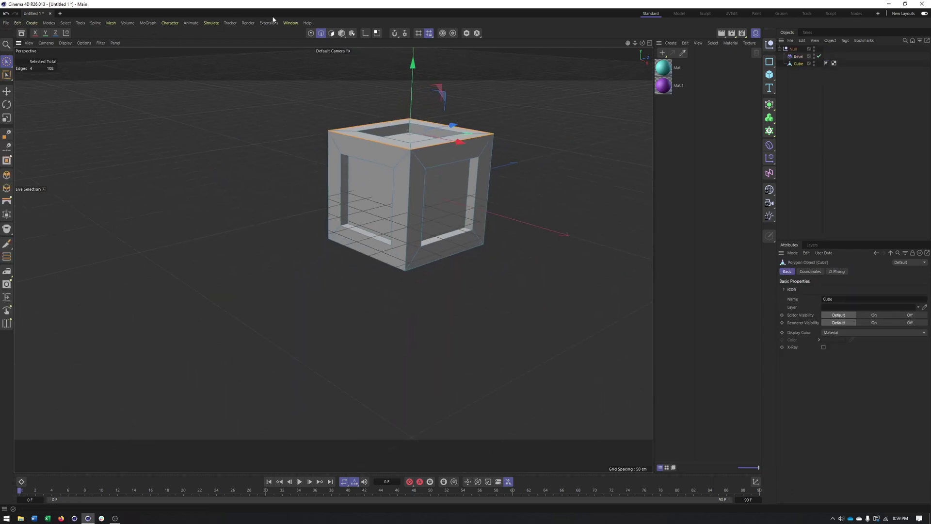
pyautogui.click(342, 32)
pyautogui.keyDown('ctrl'); pyautogui.moveTo(449, 201); pyautogui.dragTo(365, 177); pyautogui.keyUp('ctrl')
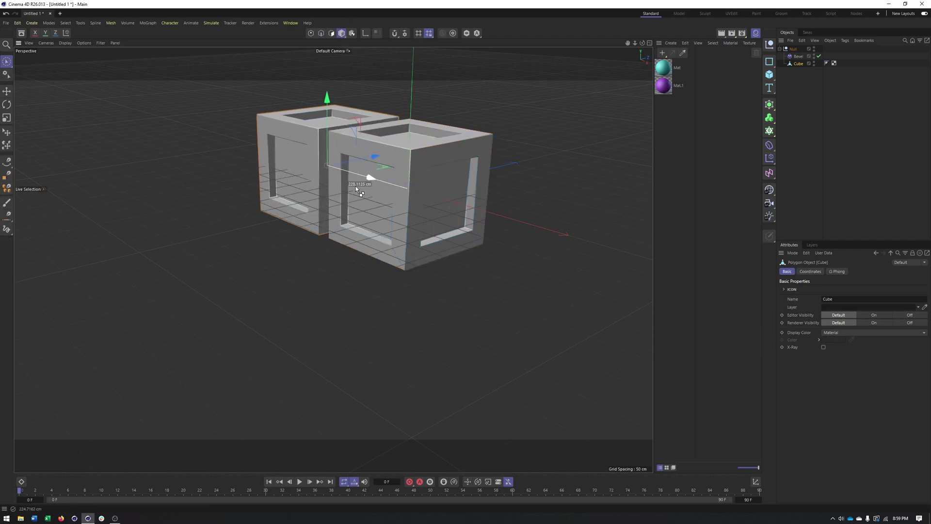
pyautogui.scroll(3, 388, 146)
pyautogui.scroll(2, 388, 145)
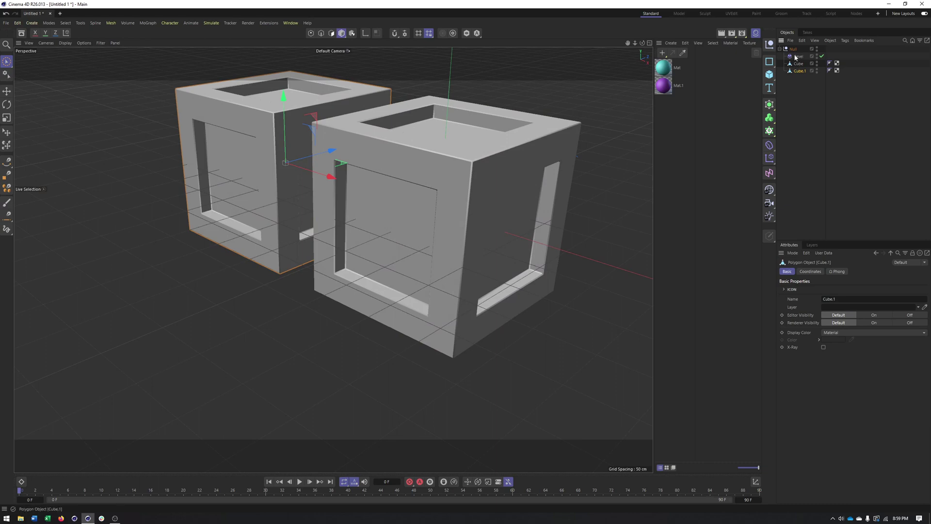
# Delete the duplicate cube and nest the Bevel deformer back under the original cube.
pyautogui.click(797, 64)
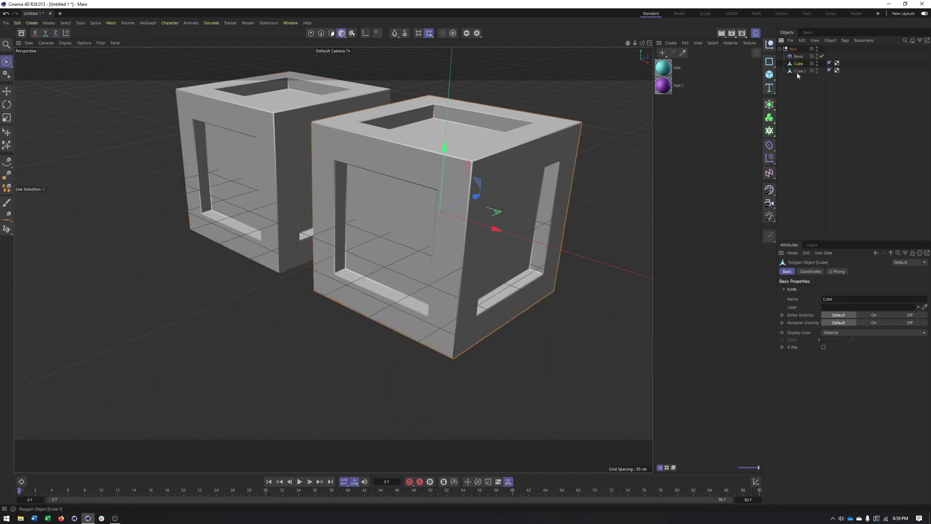
pyautogui.click(796, 71)
pyautogui.press('Delete')
pyautogui.moveTo(797, 58); pyautogui.dragTo(800, 64)
# Display the cube with Gouraud Shading (Lines) and inspect the beveled geometry at its front corner.
pyautogui.keyDown('alt'); pyautogui.moveTo(436, 204); pyautogui.dragTo(339, 206, button='middle'); pyautogui.keyUp('alt')
pyautogui.keyDown('alt'); pyautogui.moveTo(339, 206); pyautogui.dragTo(359, 196, button='right'); pyautogui.keyUp('alt')
pyautogui.keyDown('alt'); pyautogui.moveTo(359, 196); pyautogui.dragTo(371, 176); pyautogui.keyUp('alt')
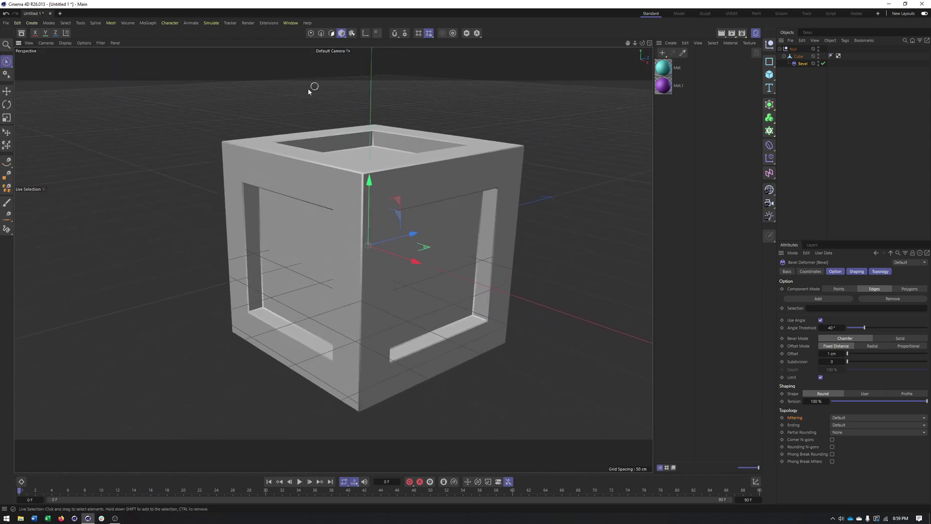
pyautogui.click(65, 43)
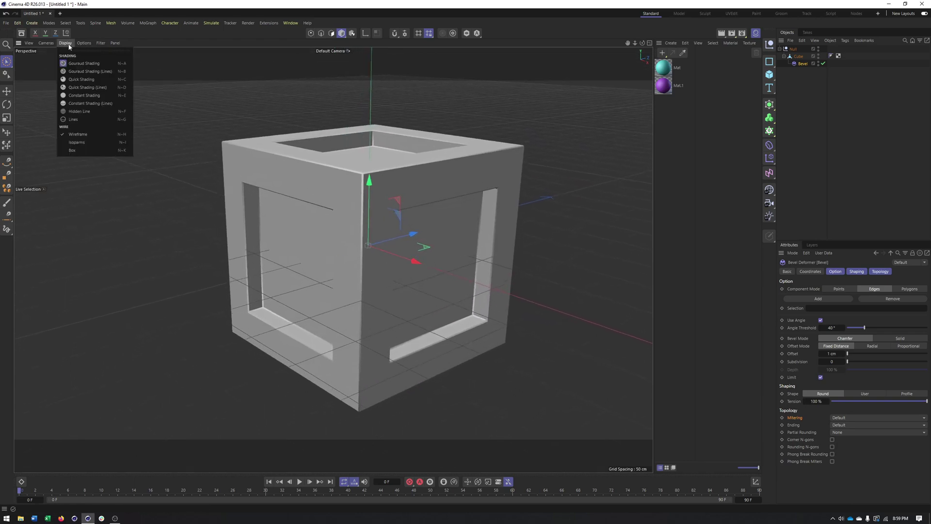
pyautogui.click(85, 72)
pyautogui.scroll(6, 407, 160)
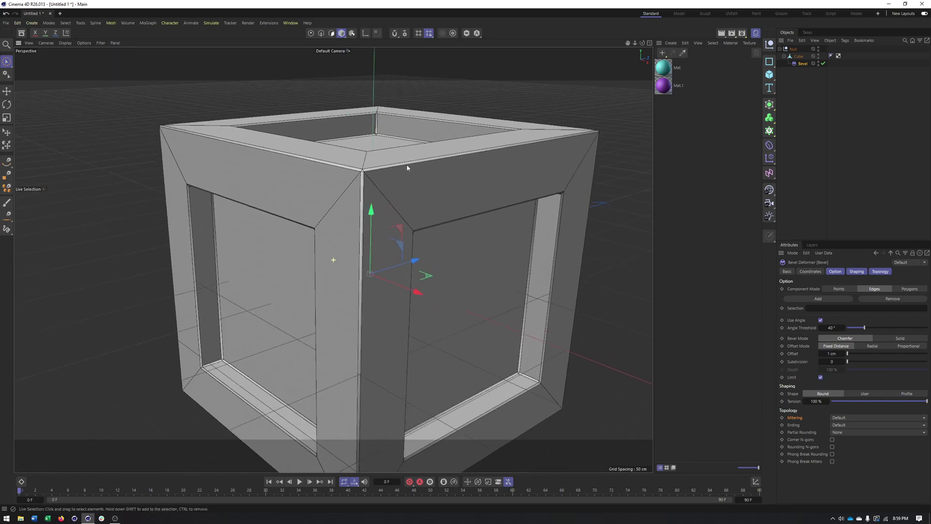
pyautogui.scroll(10, 369, 123)
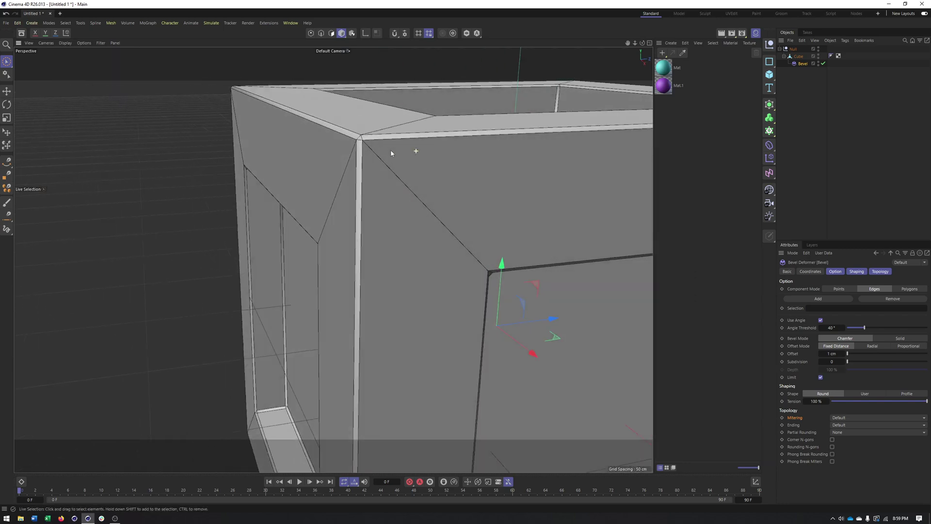
pyautogui.scroll(-8, 370, 141)
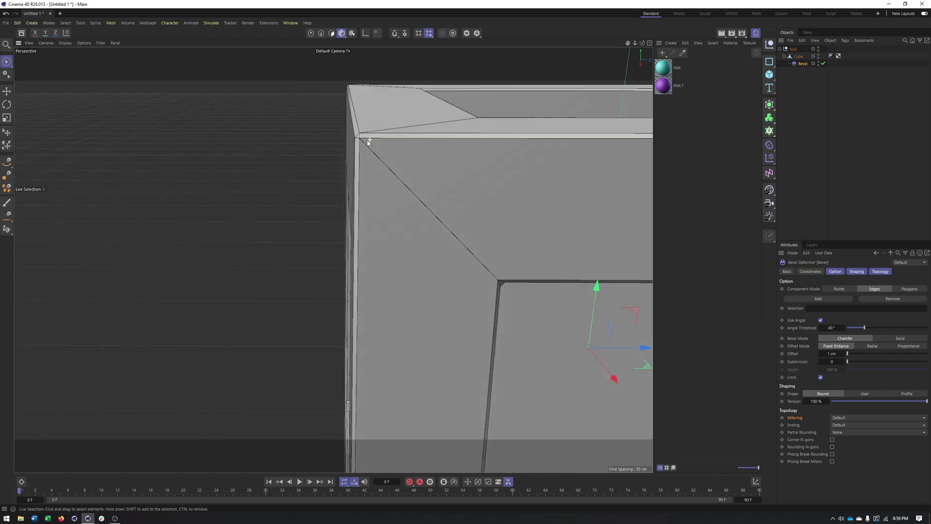
pyautogui.scroll(-4, 375, 152)
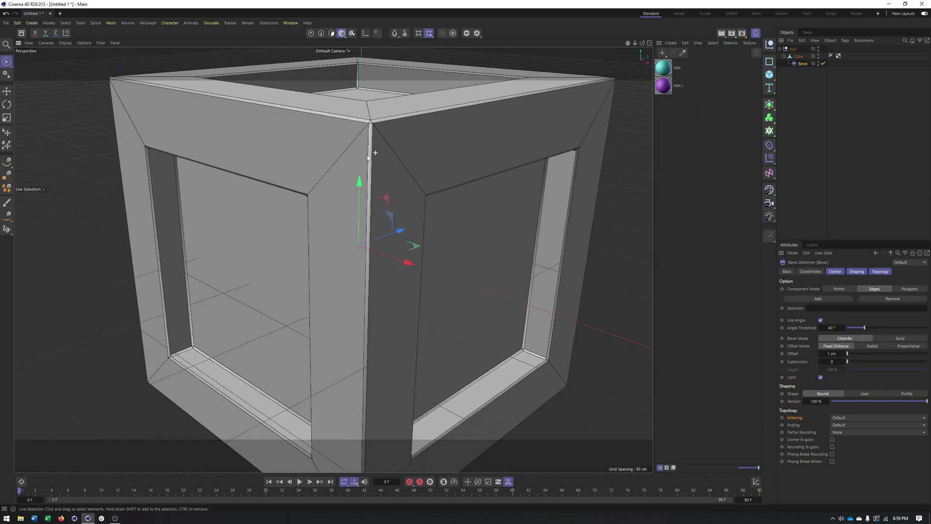
pyautogui.keyDown('alt'); pyautogui.moveTo(325, 174); pyautogui.dragTo(388, 157); pyautogui.keyUp('alt')
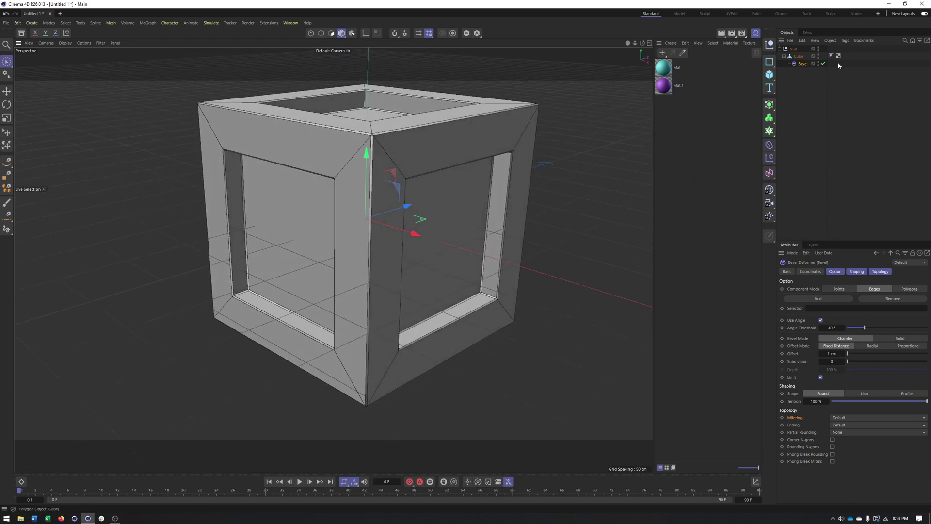
# Disable and re-enable the Bevel deformer to compare the cube with and without beveled edges.
pyautogui.click(823, 64)
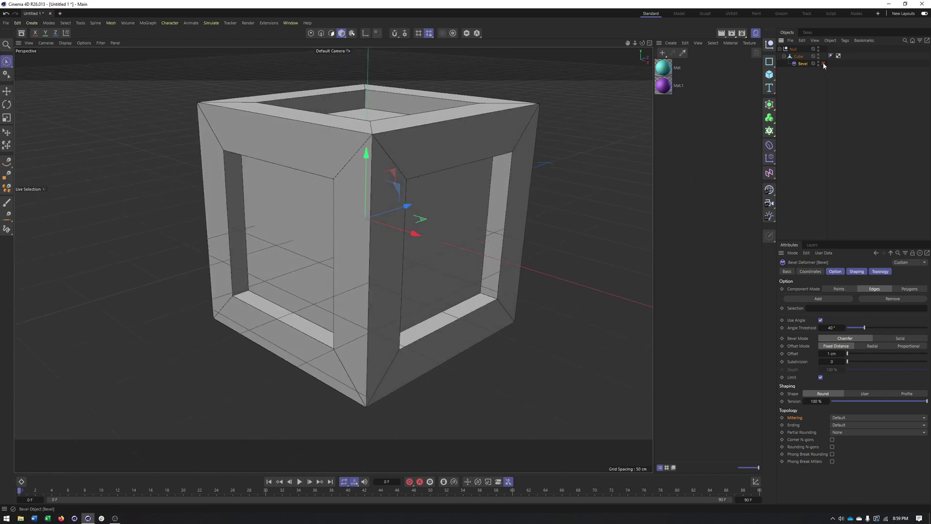
pyautogui.click(823, 64)
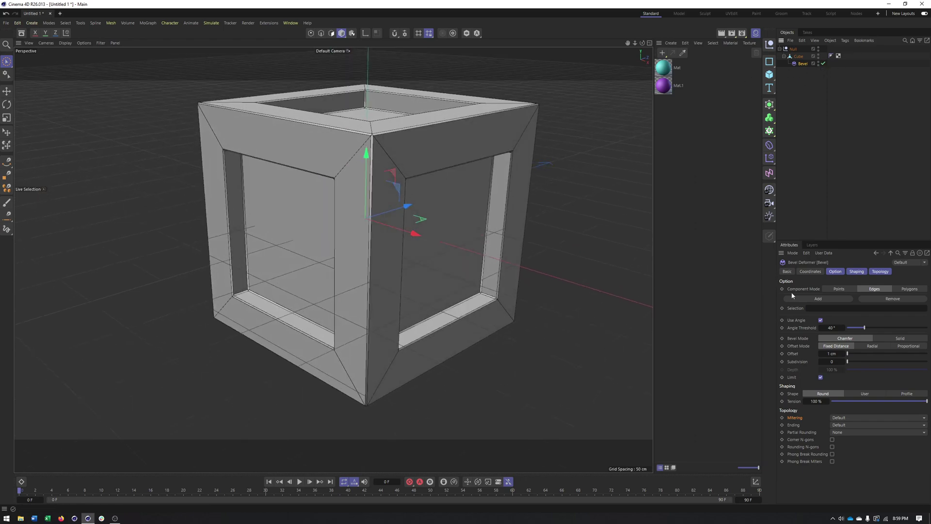
pyautogui.scroll(1, 341, 140)
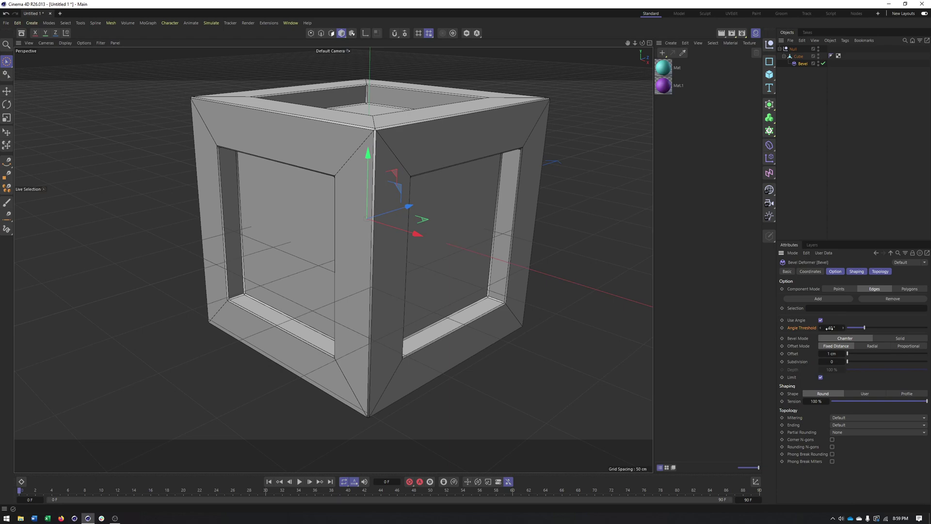
# Try raising the Bevel deformer's Angle Threshold to about 87° while viewing the cube's corner up close.
pyautogui.keyDown('alt'); pyautogui.moveTo(400, 228); pyautogui.dragTo(388, 268, button='middle'); pyautogui.keyUp('alt')
pyautogui.keyDown('alt'); pyautogui.moveTo(393, 247); pyautogui.dragTo(350, 240); pyautogui.keyUp('alt')
pyautogui.keyDown('alt'); pyautogui.moveTo(332, 170); pyautogui.dragTo(383, 173, button='right'); pyautogui.keyUp('alt')
pyautogui.keyDown('alt'); pyautogui.moveTo(382, 175); pyautogui.dragTo(334, 170); pyautogui.keyUp('alt')
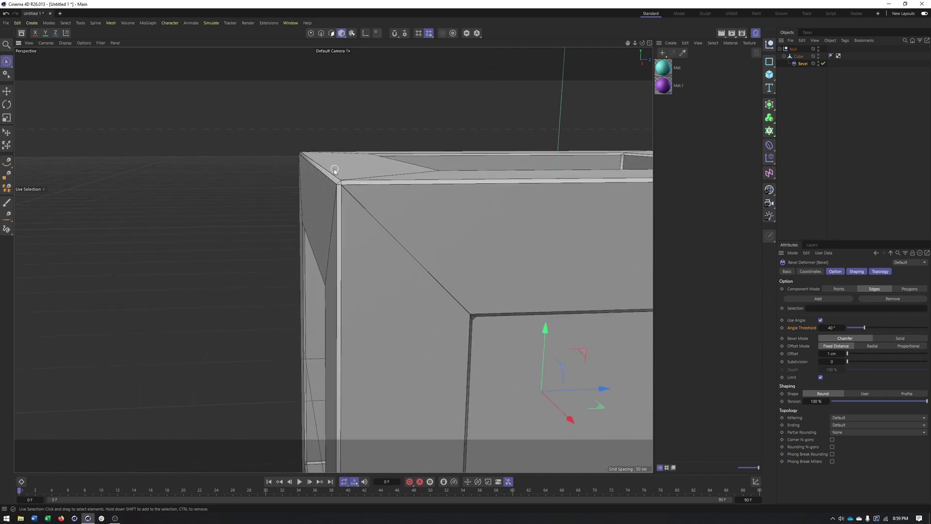
pyautogui.click(318, 194)
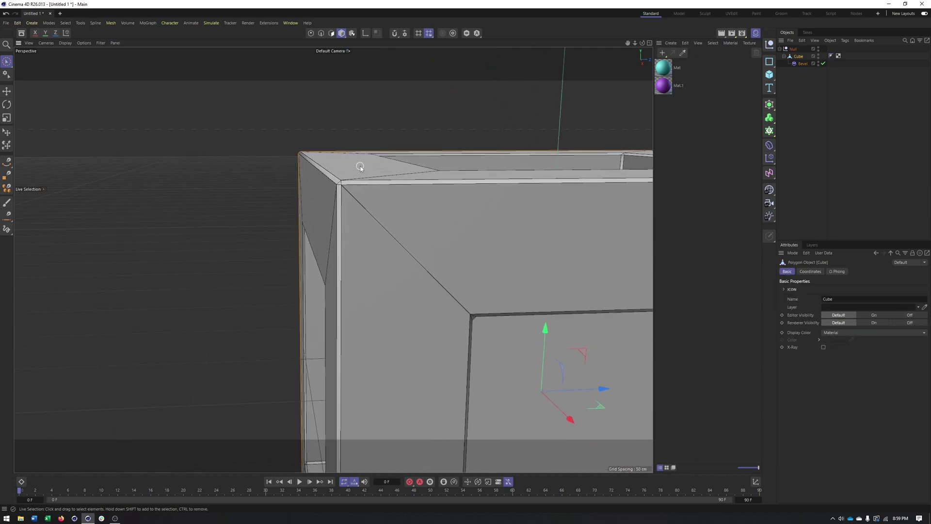
pyautogui.click(801, 63)
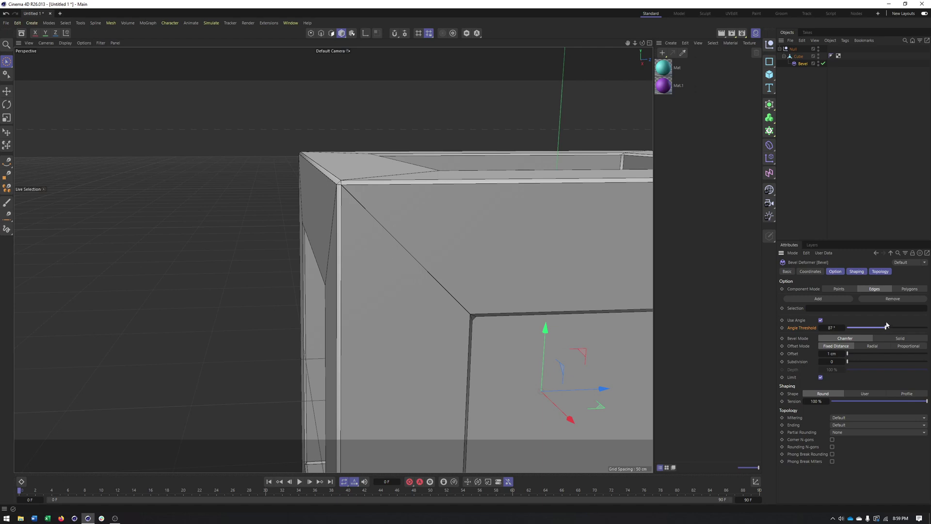
pyautogui.moveTo(887, 325); pyautogui.dragTo(888, 325)
# Examine from several angles which of the cube's edges the Bevel deformer chamfers.
pyautogui.keyDown('alt'); pyautogui.moveTo(523, 279); pyautogui.dragTo(437, 208); pyautogui.keyUp('alt')
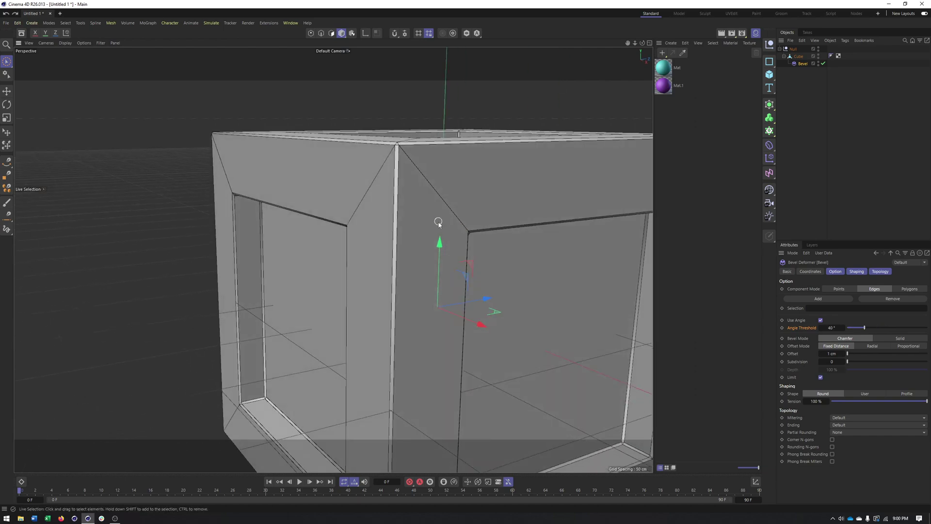
pyautogui.keyDown('alt'); pyautogui.moveTo(439, 222); pyautogui.dragTo(433, 225); pyautogui.keyUp('alt')
pyautogui.keyDown('alt'); pyautogui.moveTo(433, 225); pyautogui.dragTo(396, 215, button='right'); pyautogui.keyUp('alt')
pyautogui.moveTo(395, 214)
pyautogui.keyDown('alt'); pyautogui.mouseDown()
pyautogui.moveTo(381, 236)
pyautogui.moveTo(397, 233)
pyautogui.mouseUp(); pyautogui.keyUp('alt')
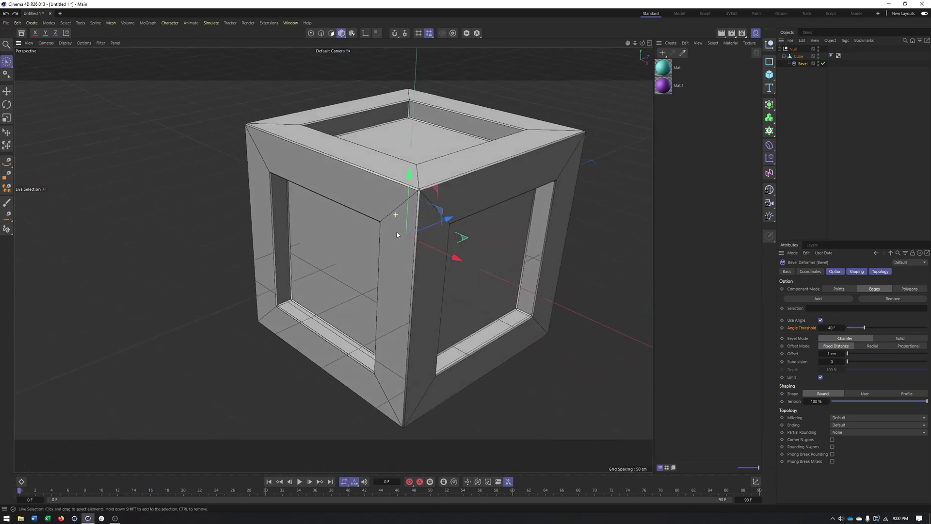
pyautogui.scroll(6, 313, 109)
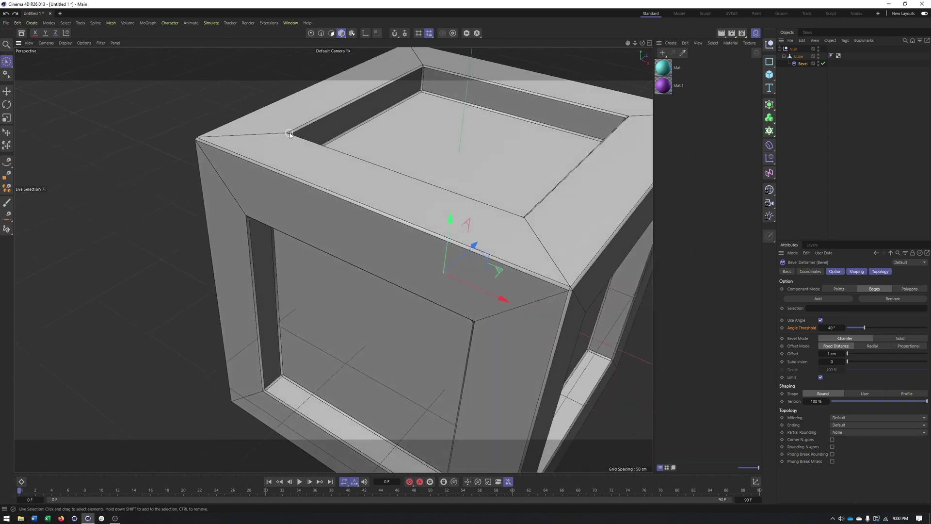
pyautogui.keyDown('alt'); pyautogui.moveTo(578, 179); pyautogui.dragTo(291, 139); pyautogui.keyUp('alt')
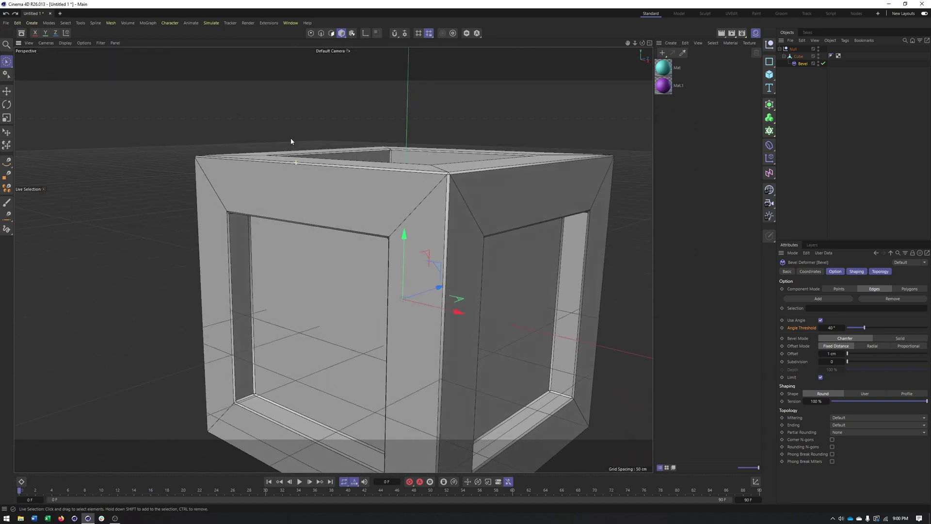
pyautogui.keyDown('alt'); pyautogui.moveTo(282, 213); pyautogui.dragTo(282, 210); pyautogui.keyUp('alt')
pyautogui.keyDown('alt'); pyautogui.moveTo(238, 169); pyautogui.dragTo(214, 183); pyautogui.keyUp('alt')
pyautogui.keyDown('alt'); pyautogui.moveTo(442, 203); pyautogui.dragTo(376, 157); pyautogui.keyUp('alt')
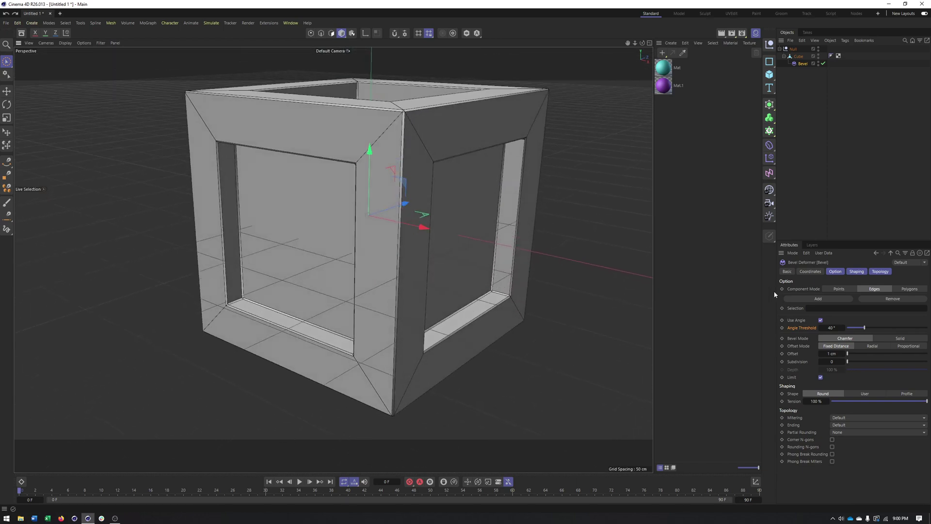
pyautogui.keyDown('alt'); pyautogui.moveTo(532, 312); pyautogui.dragTo(473, 241); pyautogui.keyUp('alt')
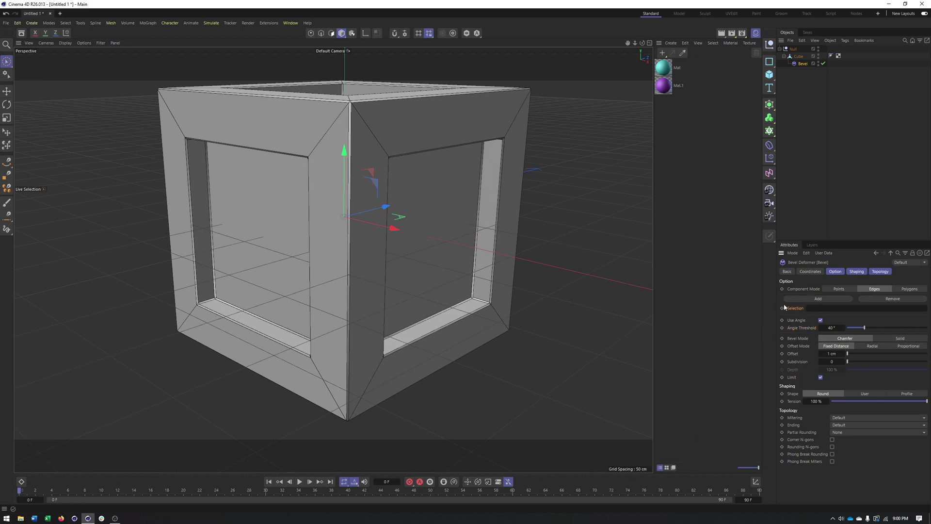
# Disable the Bevel deformer and return the cube to edge mode with its top outer edges selected.
pyautogui.click(824, 63)
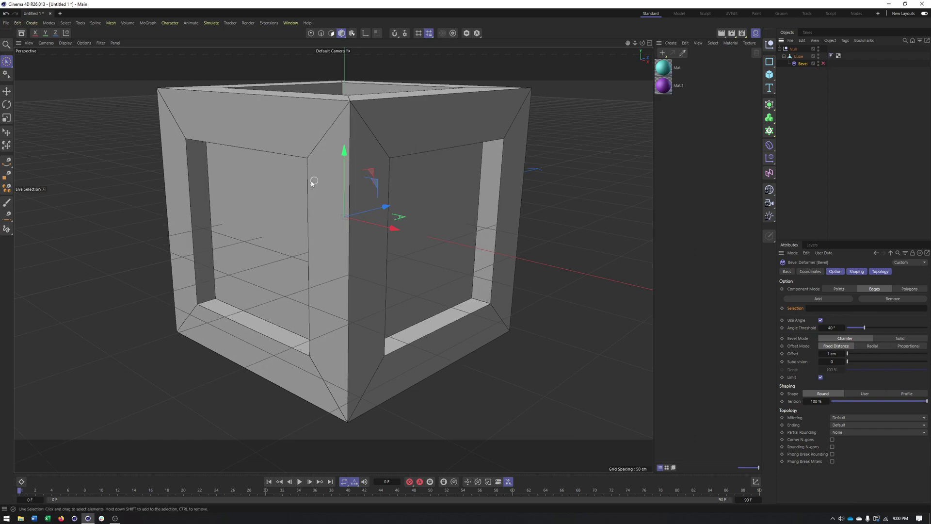
pyautogui.keyDown('alt'); pyautogui.moveTo(313, 181); pyautogui.dragTo(402, 206); pyautogui.keyUp('alt')
pyautogui.click(798, 57)
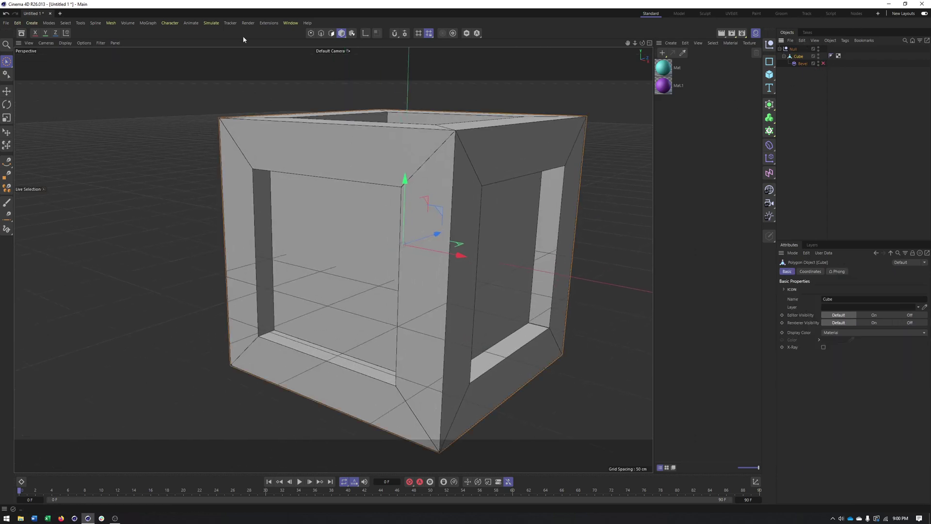
pyautogui.click(321, 33)
pyautogui.keyDown('alt'); pyautogui.moveTo(370, 123); pyautogui.dragTo(438, 190); pyautogui.keyUp('alt')
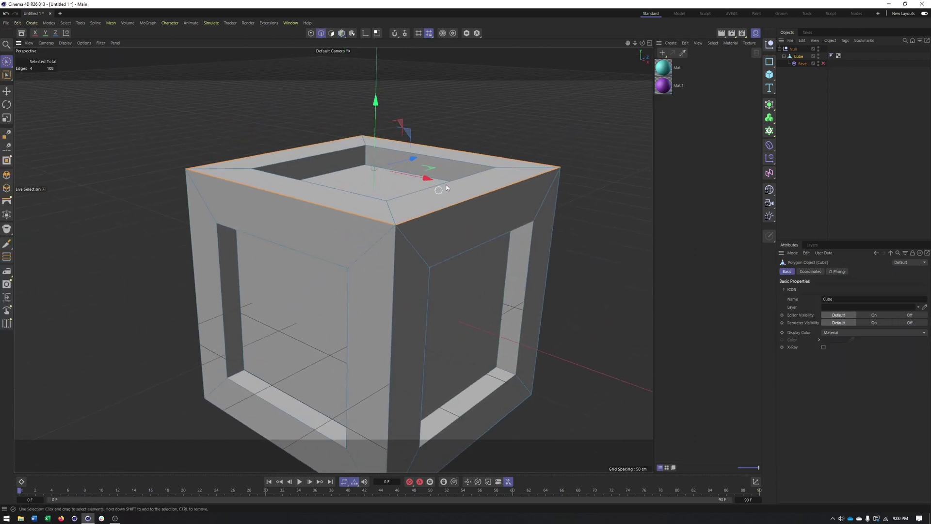
# Store the top outer edges as an edge selection tag and assign it as the enabled Bevel deformer's Selection.
pyautogui.click(65, 24)
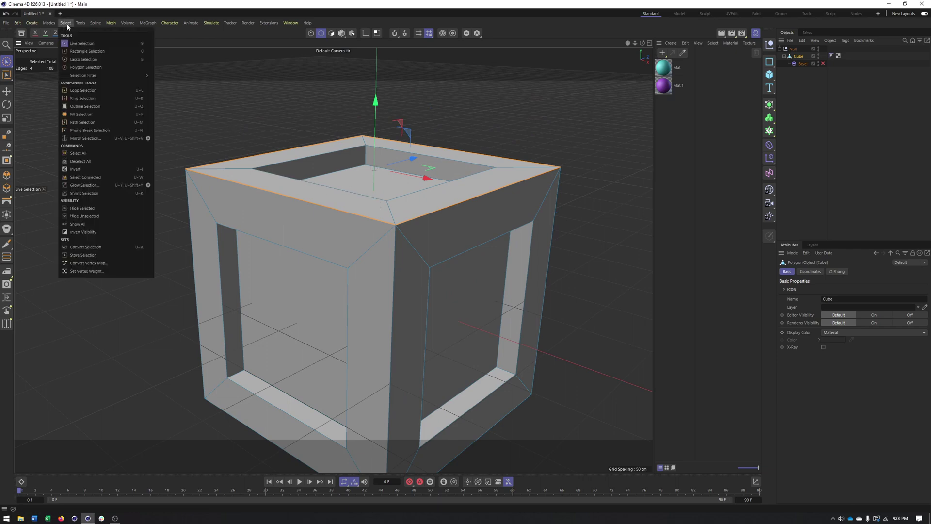
pyautogui.click(111, 255)
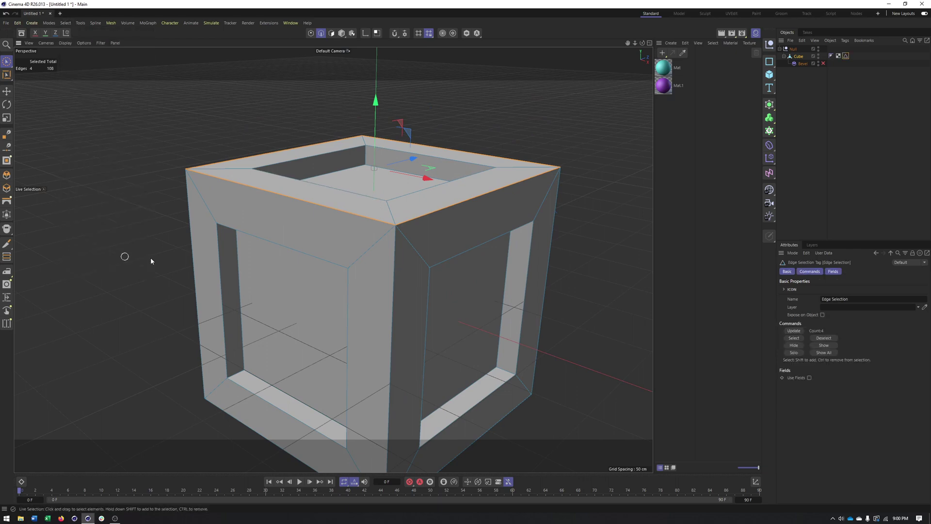
pyautogui.click(800, 64)
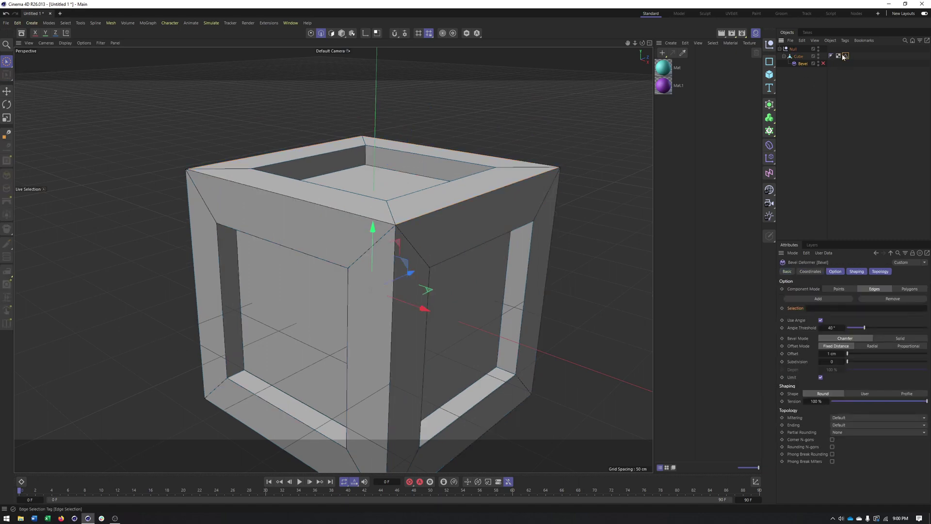
pyautogui.moveTo(843, 65); pyautogui.dragTo(812, 309)
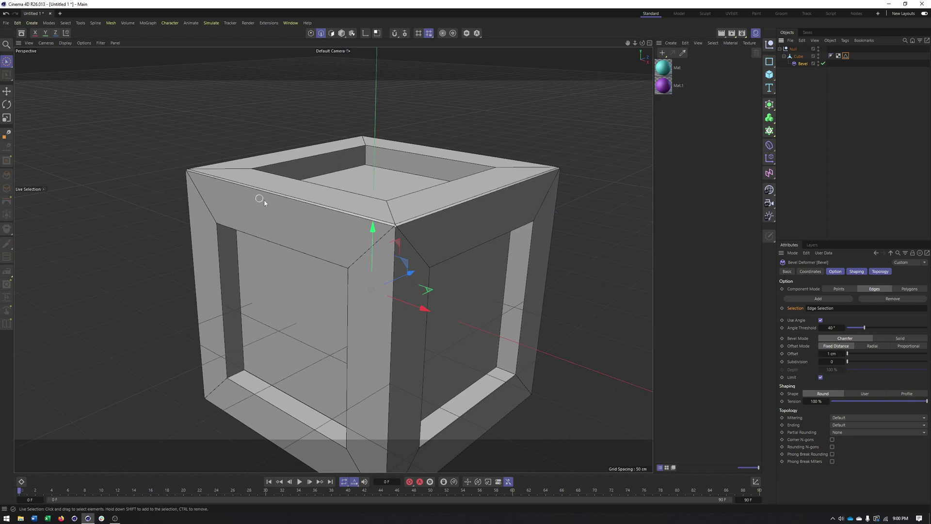
# Add three empty selection slots to the Bevel deformer and remove two of them.
pyautogui.click(840, 300)
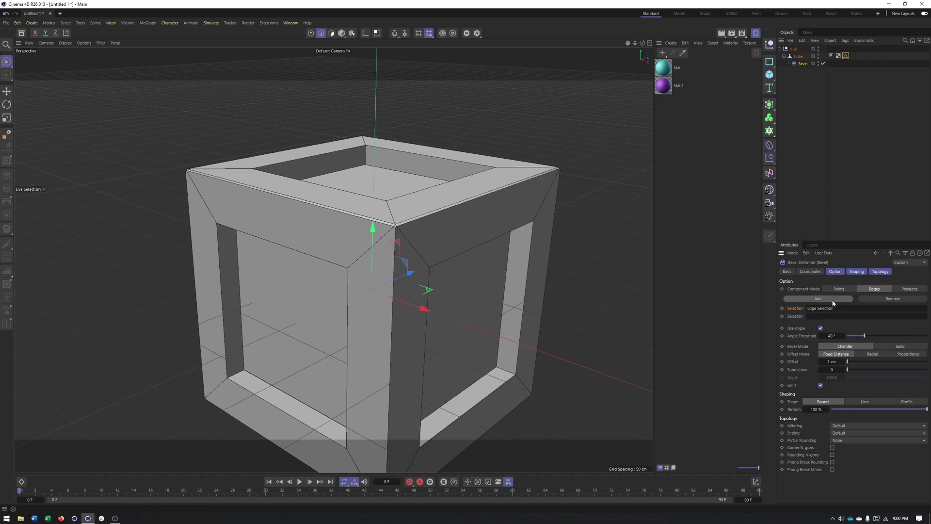
pyautogui.click(839, 300)
pyautogui.click(839, 302)
pyautogui.click(892, 298)
pyautogui.click(891, 299)
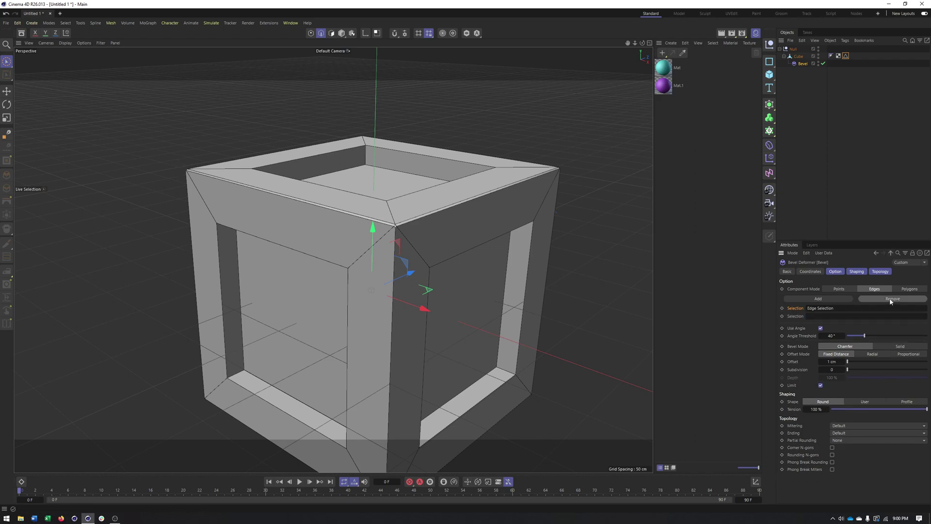
# Remove the remaining empty selection slot and clear the Edge Selection entry from the Bevel deformer's Selection.
pyautogui.click(891, 299)
pyautogui.keyDown('alt'); pyautogui.moveTo(395, 322); pyautogui.dragTo(345, 233); pyautogui.keyUp('alt')
pyautogui.doubleClick(819, 308)
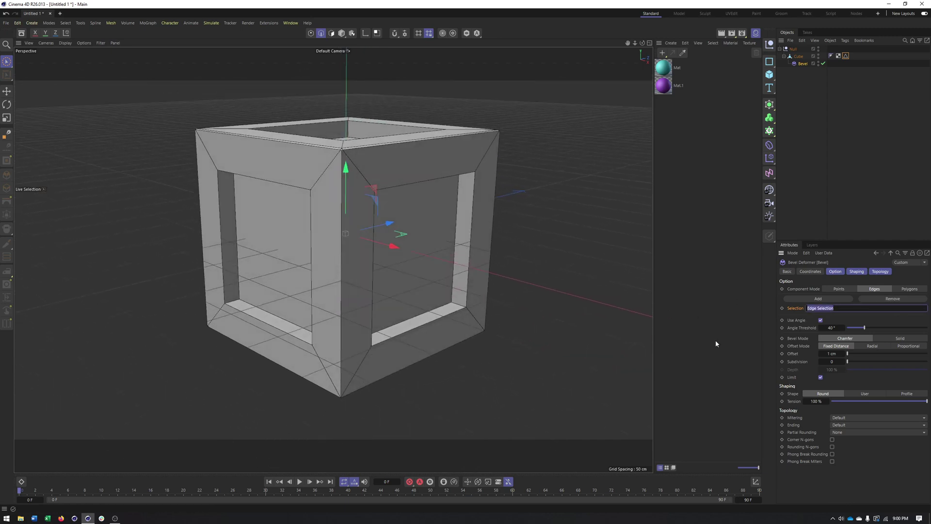
pyautogui.press('BackSpace')
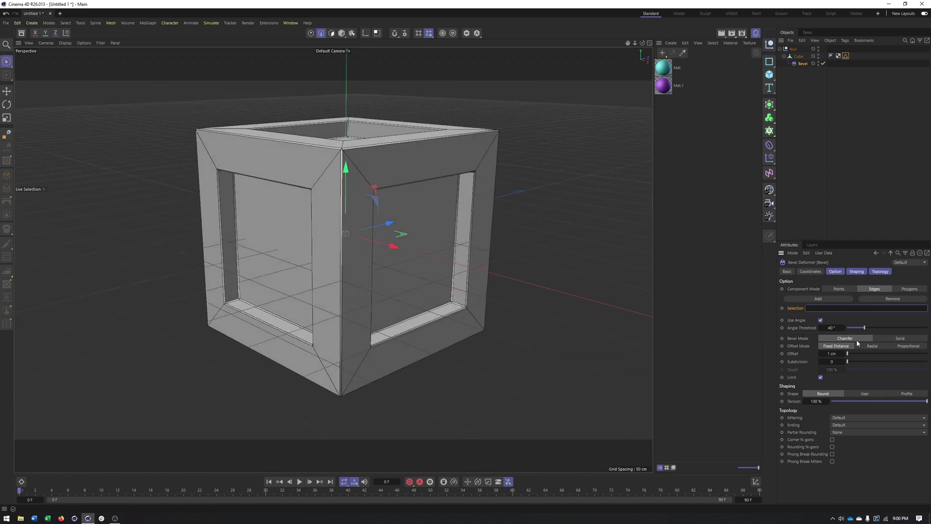
pyautogui.keyDown('alt'); pyautogui.moveTo(291, 129); pyautogui.dragTo(344, 141, button='right'); pyautogui.keyUp('alt')
pyautogui.keyDown('alt'); pyautogui.moveTo(333, 258); pyautogui.dragTo(381, 194); pyautogui.keyUp('alt')
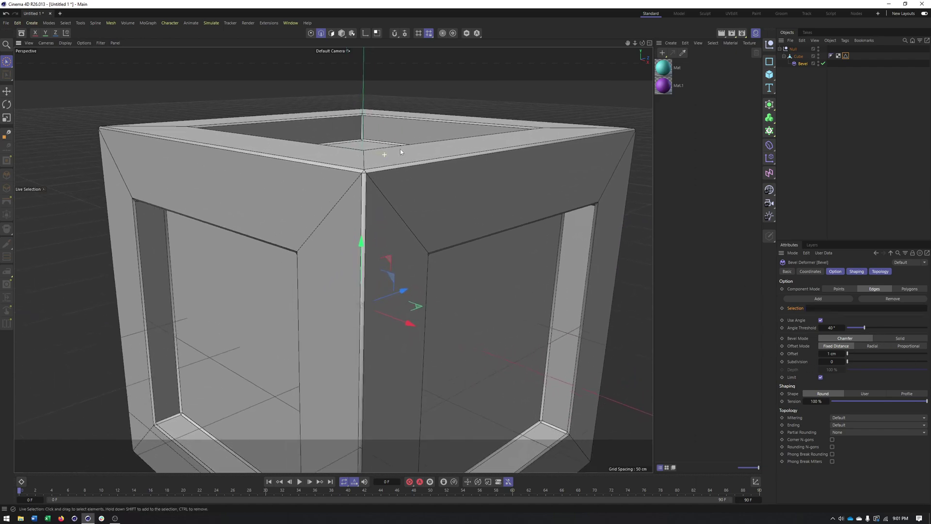
# Set the Bevel Mode to Solid and examine the edge loops around the cube's top corner.
pyautogui.click(910, 340)
pyautogui.scroll(6, 437, 189)
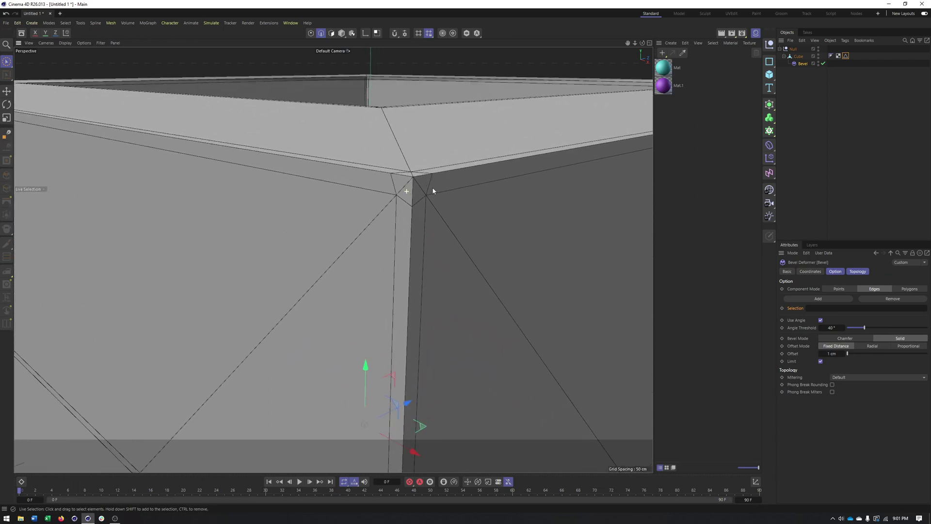
pyautogui.keyDown('alt'); pyautogui.moveTo(434, 189); pyautogui.dragTo(348, 166); pyautogui.keyUp('alt')
pyautogui.moveTo(428, 198)
pyautogui.keyDown('alt'); pyautogui.mouseDown()
pyautogui.moveTo(459, 200)
pyautogui.moveTo(437, 205)
pyautogui.mouseUp(); pyautogui.keyUp('alt')
pyautogui.scroll(-5, 437, 204)
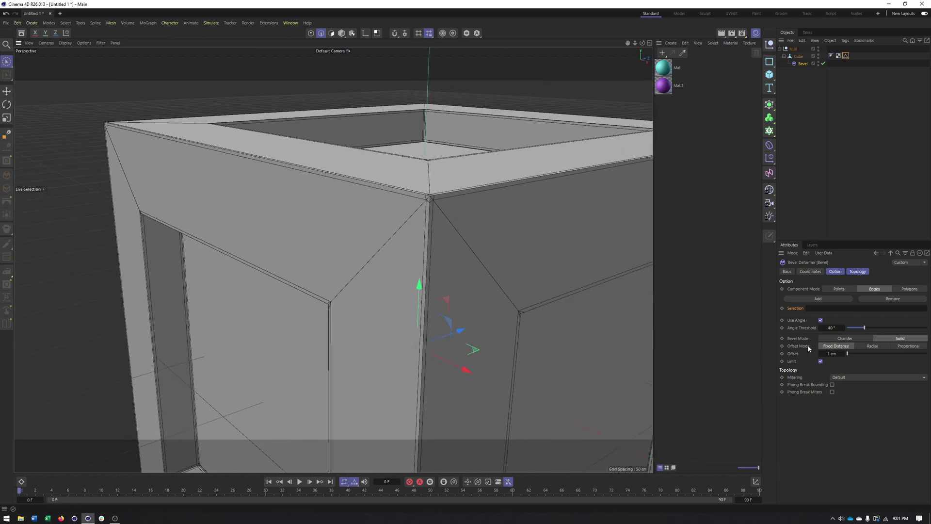
# Return the Bevel Mode to Chamfer and compare the Radial and Fixed Distance offset modes, ending on Fixed Distance.
pyautogui.click(874, 347)
pyautogui.click(844, 339)
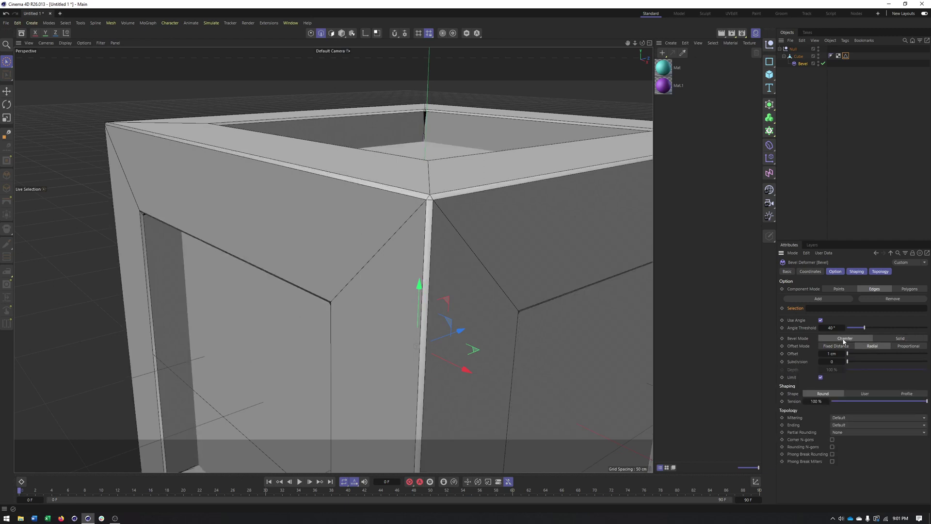
pyautogui.click(834, 346)
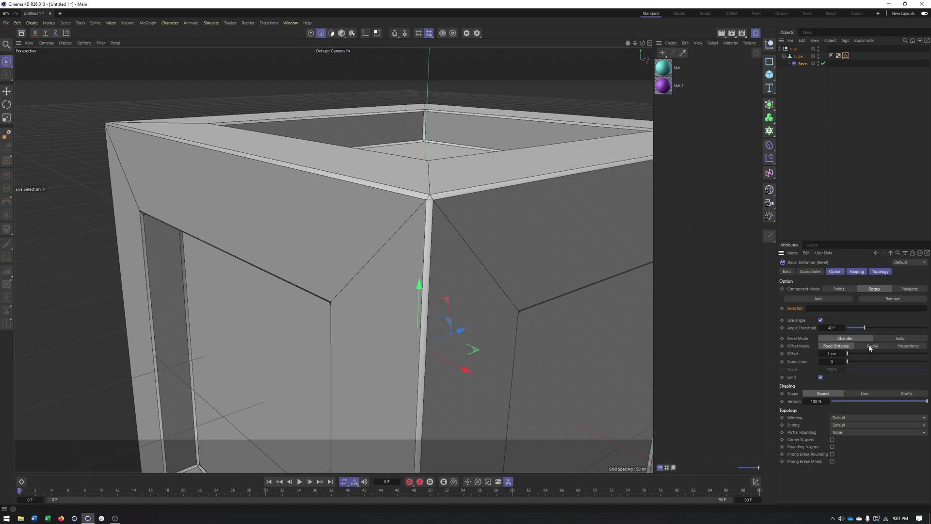
pyautogui.click(870, 347)
pyautogui.click(842, 346)
# Set the bevel offset to 2 cm and compare Radial with Fixed Distance around the frame's inner and outer corners.
pyautogui.keyDown('alt'); pyautogui.moveTo(485, 138); pyautogui.dragTo(441, 293, button='middle'); pyautogui.keyUp('alt')
pyautogui.scroll(5, 441, 293)
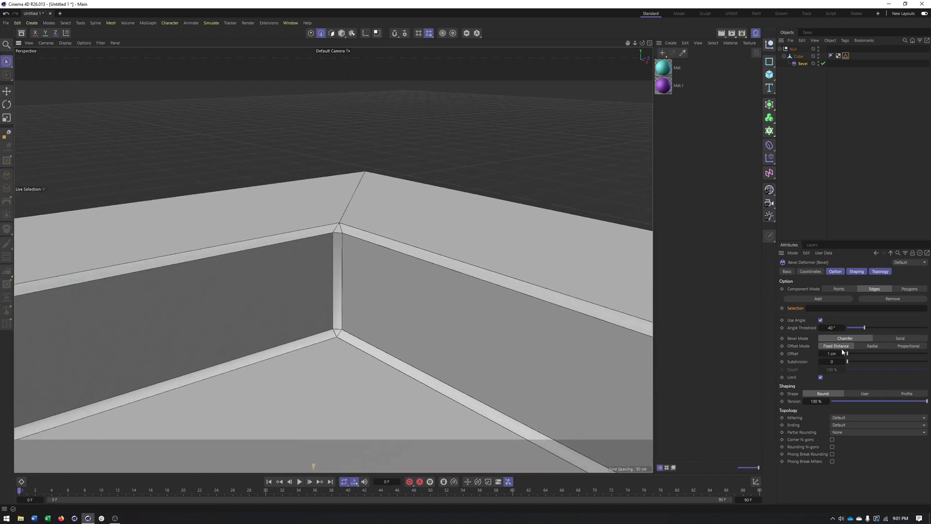
pyautogui.moveTo(847, 354)
pyautogui.mouseDown()
pyautogui.moveTo(864, 354)
pyautogui.moveTo(847, 355)
pyautogui.mouseUp()
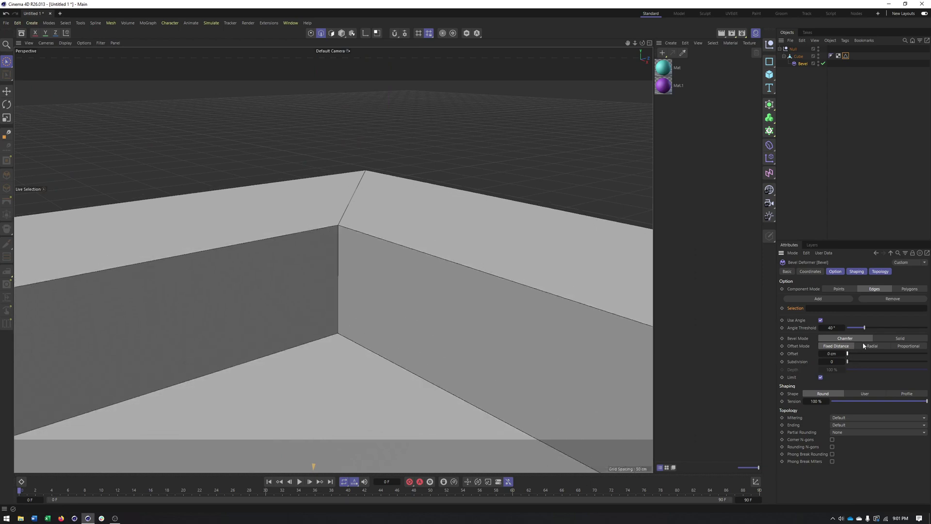
pyautogui.click(864, 345)
pyautogui.moveTo(847, 354); pyautogui.dragTo(848, 354)
pyautogui.keyDown('alt'); pyautogui.moveTo(315, 267); pyautogui.dragTo(338, 258); pyautogui.keyUp('alt')
pyautogui.scroll(-6, 336, 262)
pyautogui.keyDown('alt'); pyautogui.moveTo(308, 286); pyautogui.dragTo(468, 178); pyautogui.keyUp('alt')
pyautogui.click(837, 348)
pyautogui.keyDown('alt'); pyautogui.moveTo(475, 252); pyautogui.dragTo(332, 260); pyautogui.keyUp('alt')
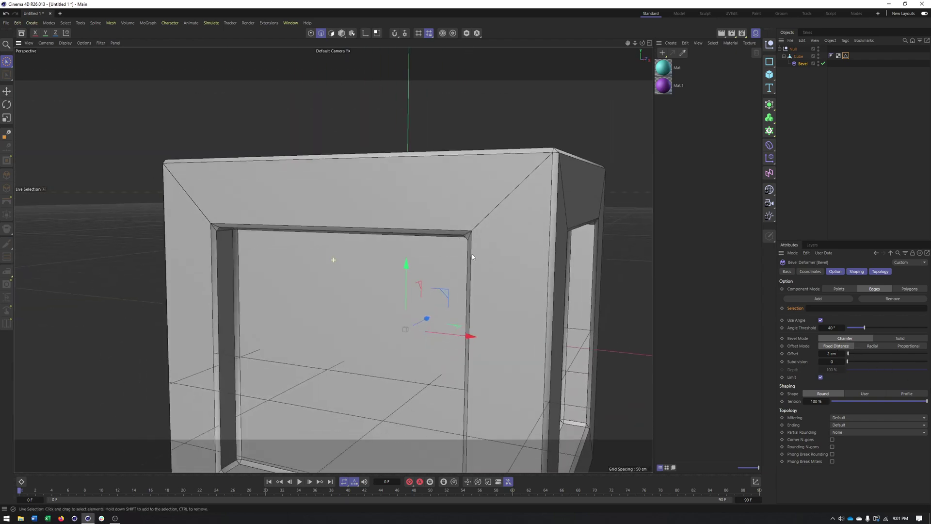
# Try the Proportional offset mode on the frame's openings and return the Offset Mode to Fixed Distance.
pyautogui.scroll(-1, 333, 260)
pyautogui.click(906, 347)
pyautogui.scroll(4, 331, 248)
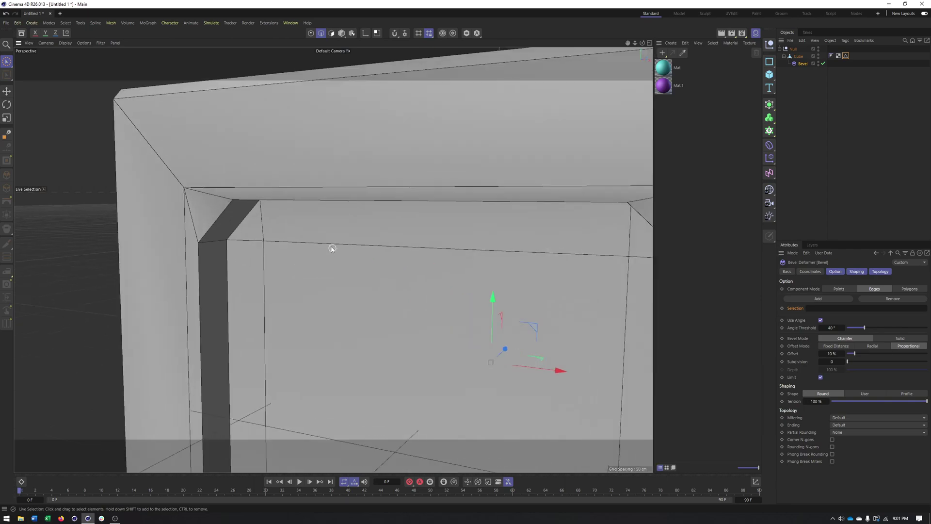
pyautogui.keyDown('alt'); pyautogui.moveTo(333, 248); pyautogui.dragTo(378, 219); pyautogui.keyUp('alt')
pyautogui.scroll(8, 378, 222)
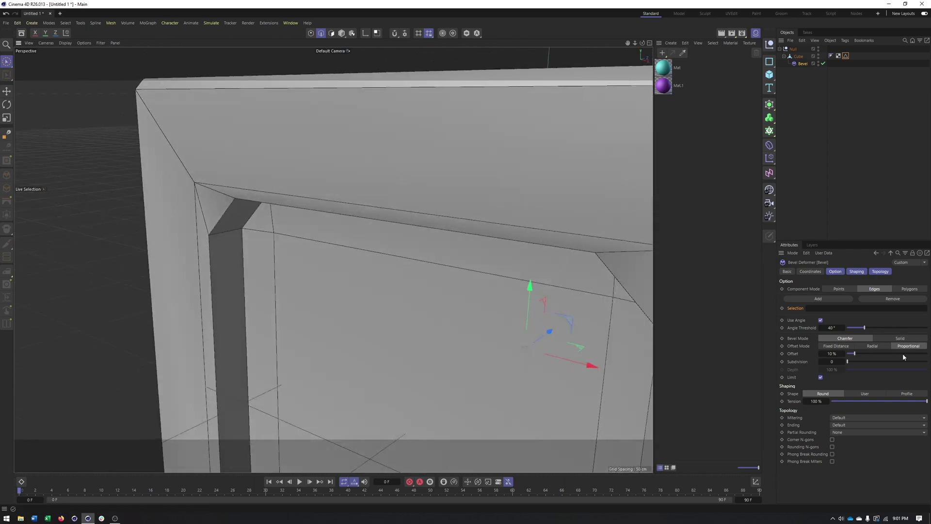
pyautogui.click(836, 346)
pyautogui.keyDown('alt'); pyautogui.moveTo(553, 225); pyautogui.dragTo(400, 275); pyautogui.keyUp('alt')
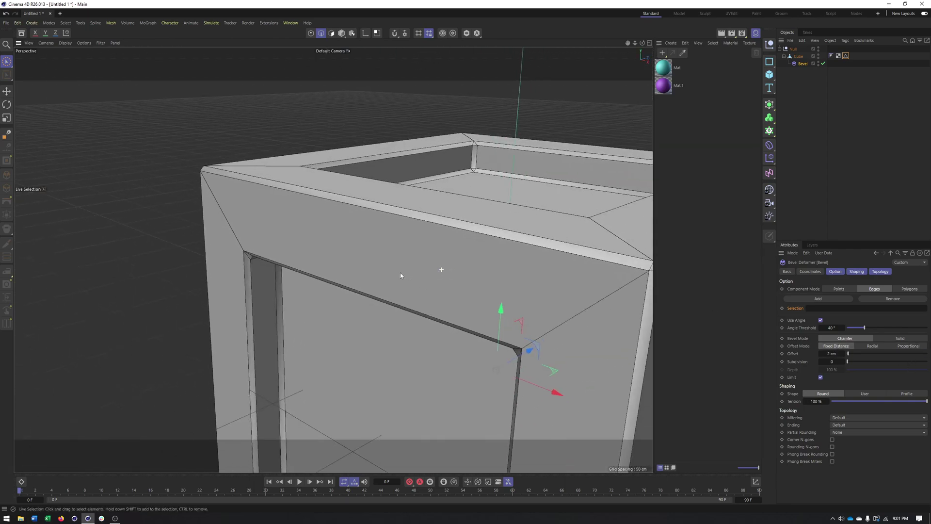
pyautogui.scroll(6, 400, 275)
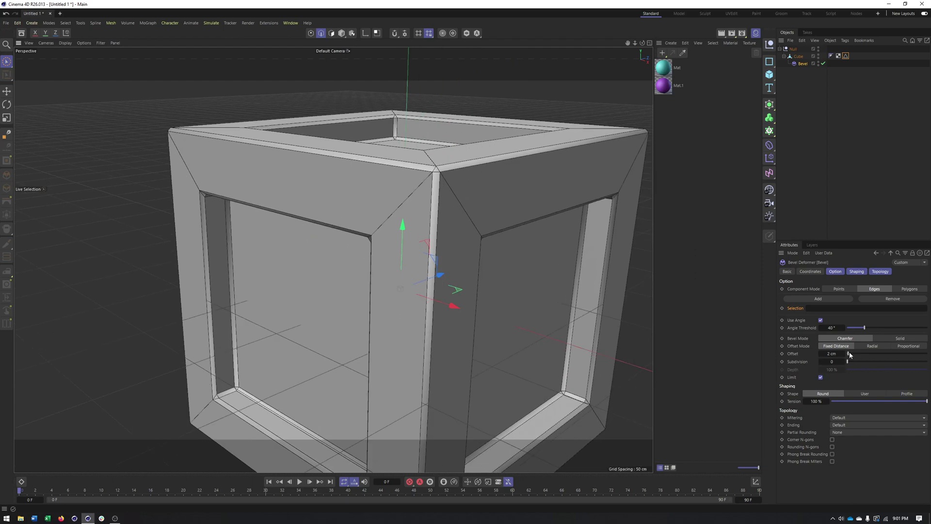
# Round the bevel with a 7 cm offset and a subdivision of 7, and display the cube shaded without lines.
pyautogui.moveTo(849, 353); pyautogui.dragTo(875, 360)
pyautogui.keyDown('alt'); pyautogui.moveTo(373, 239); pyautogui.dragTo(333, 255); pyautogui.keyUp('alt')
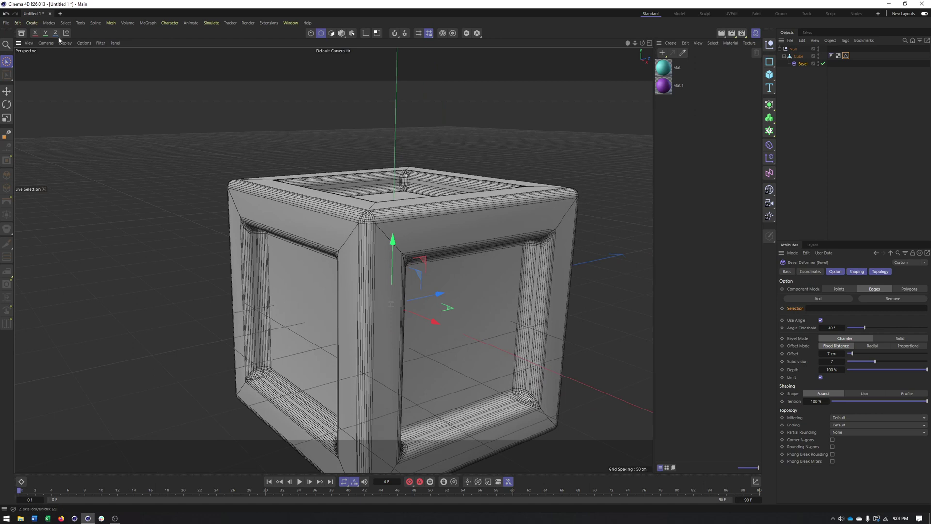
pyautogui.click(65, 42)
pyautogui.click(70, 65)
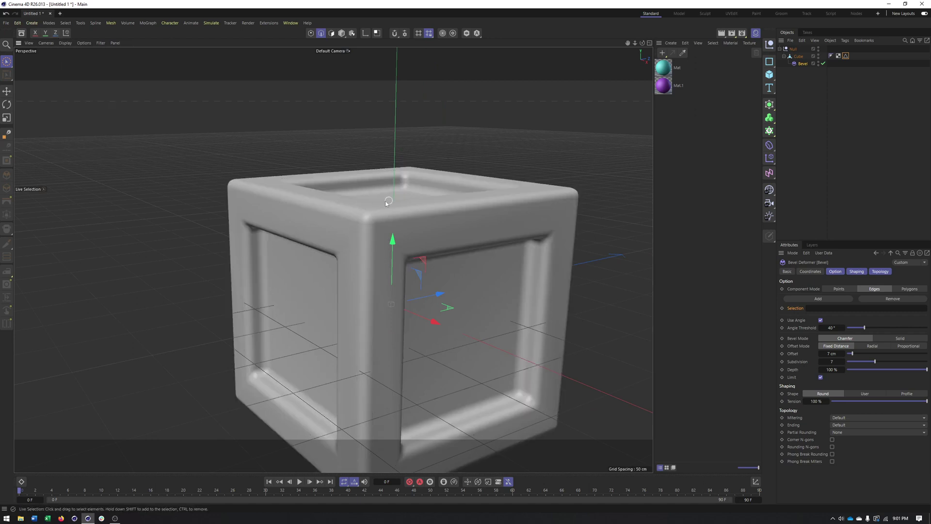
pyautogui.keyDown('alt'); pyautogui.moveTo(387, 203); pyautogui.dragTo(394, 282); pyautogui.keyUp('alt')
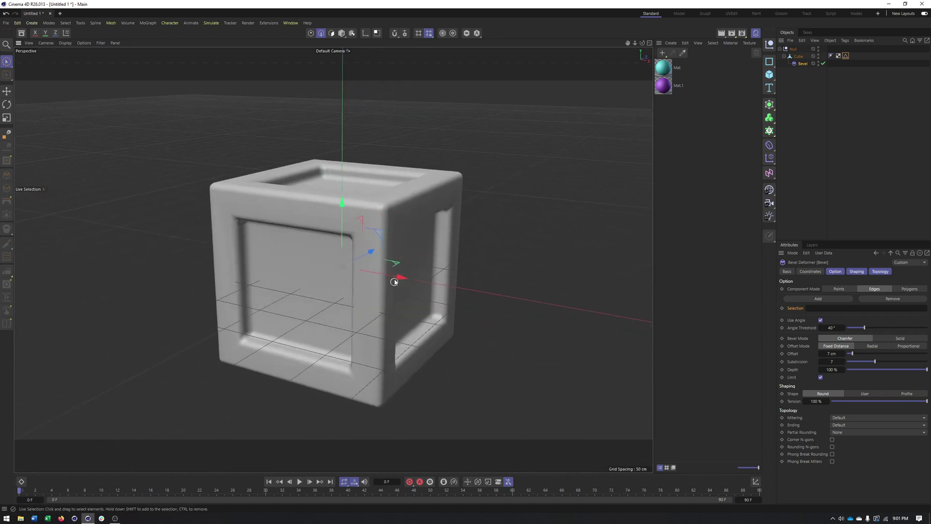
pyautogui.scroll(4, 296, 261)
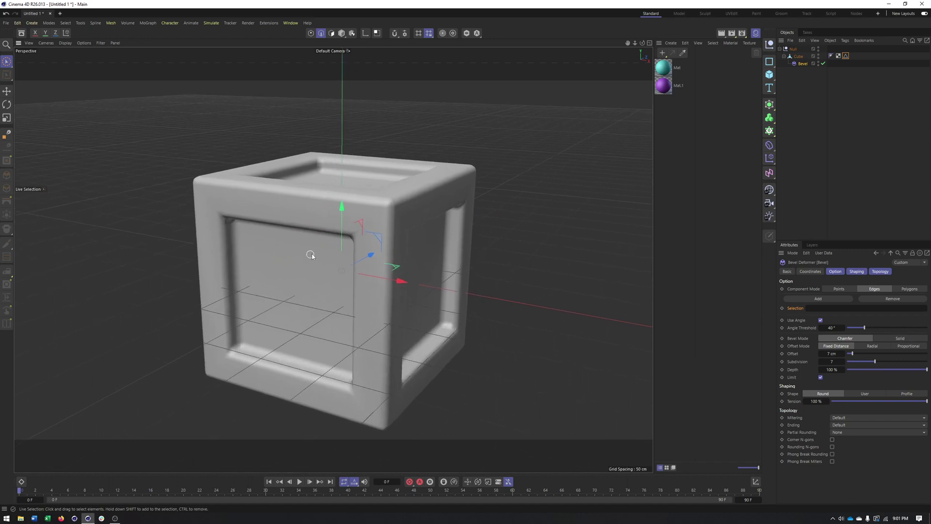
pyautogui.keyDown('alt'); pyautogui.moveTo(377, 222); pyautogui.dragTo(344, 225); pyautogui.keyUp('alt')
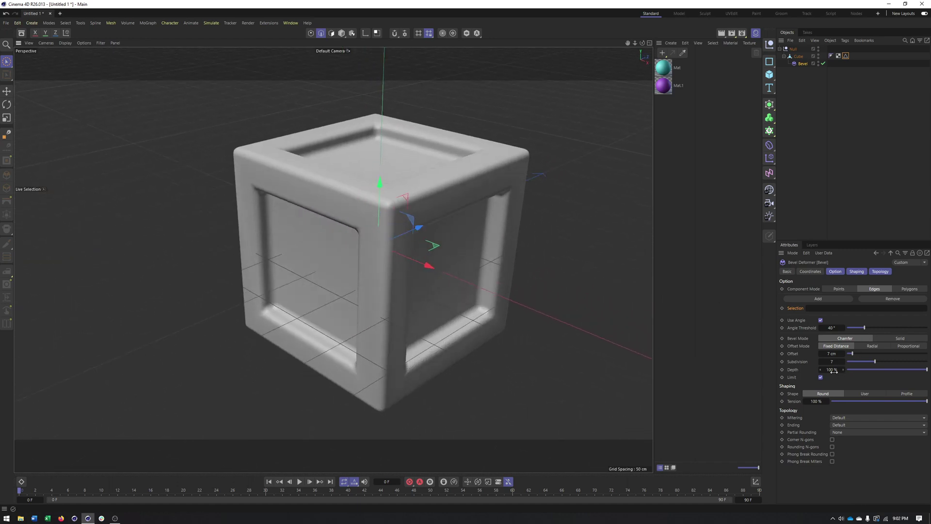
# Vary the bevel's depth, ending at 100%, and restore the shaded display with edge lines.
pyautogui.moveTo(889, 370); pyautogui.dragTo(928, 376)
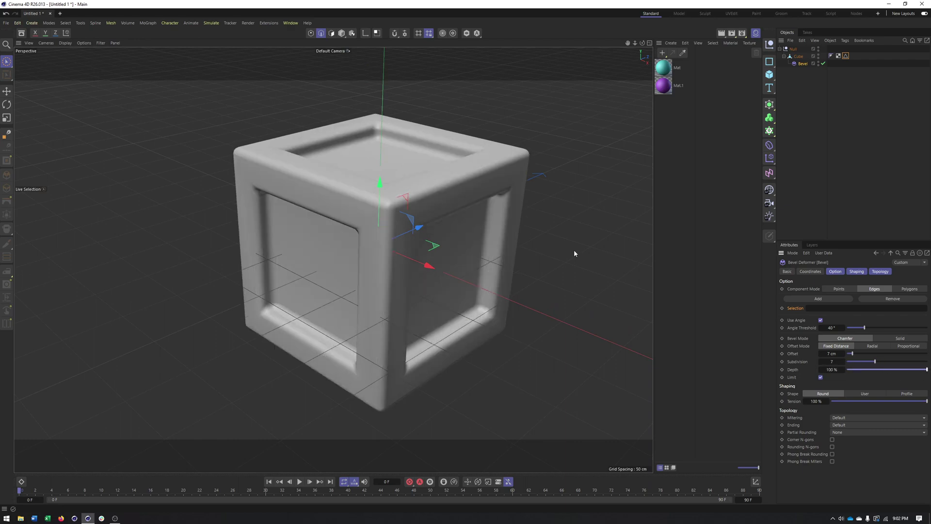
pyautogui.click(65, 43)
pyautogui.click(82, 67)
# Try a lower bevel subdivision while examining the cube's corners, and undo the change.
pyautogui.scroll(10, 396, 198)
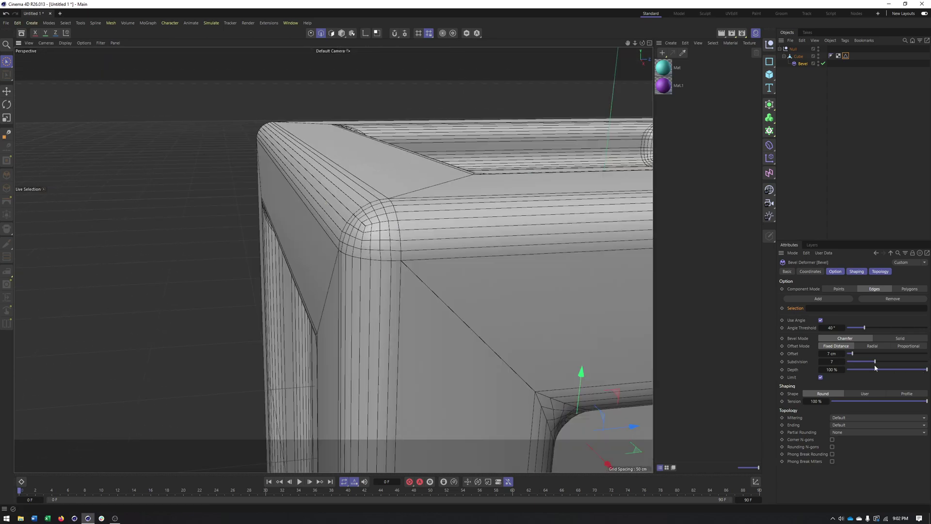
pyautogui.moveTo(876, 368); pyautogui.dragTo(839, 380)
pyautogui.keyDown('alt'); pyautogui.moveTo(294, 208); pyautogui.dragTo(340, 168); pyautogui.keyUp('alt')
pyautogui.keyDown('alt'); pyautogui.moveTo(422, 156); pyautogui.dragTo(488, 273); pyautogui.keyUp('alt')
pyautogui.hotkey('ctrl', 'z')
pyautogui.keyDown('alt'); pyautogui.moveTo(487, 274); pyautogui.dragTo(454, 283, button='right'); pyautogui.keyUp('alt')
pyautogui.keyDown('alt'); pyautogui.moveTo(455, 282); pyautogui.dragTo(433, 249, button='middle'); pyautogui.keyUp('alt')
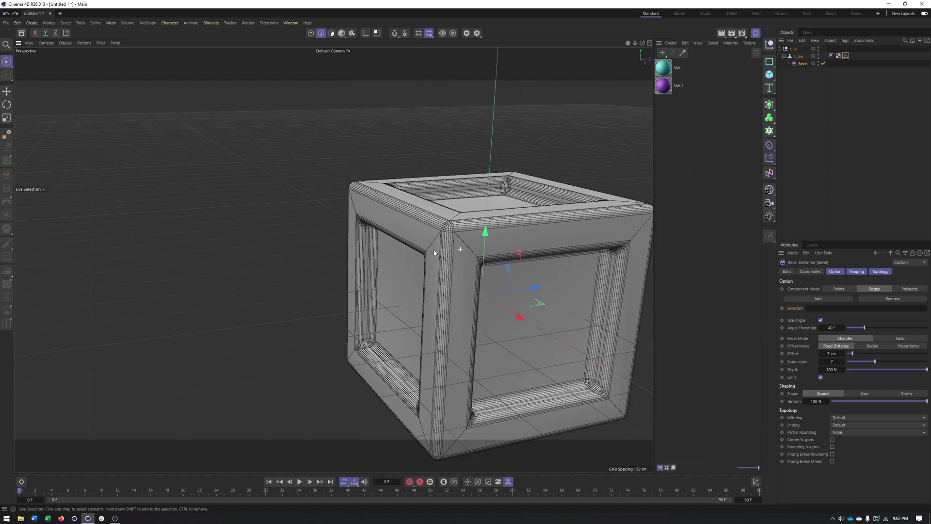
pyautogui.keyDown('alt'); pyautogui.moveTo(434, 252); pyautogui.dragTo(458, 257); pyautogui.keyUp('alt')
pyautogui.keyDown('alt'); pyautogui.moveTo(469, 262); pyautogui.dragTo(460, 253, button='middle'); pyautogui.keyUp('alt')
pyautogui.keyDown('alt'); pyautogui.moveTo(460, 254); pyautogui.dragTo(561, 294); pyautogui.keyUp('alt')
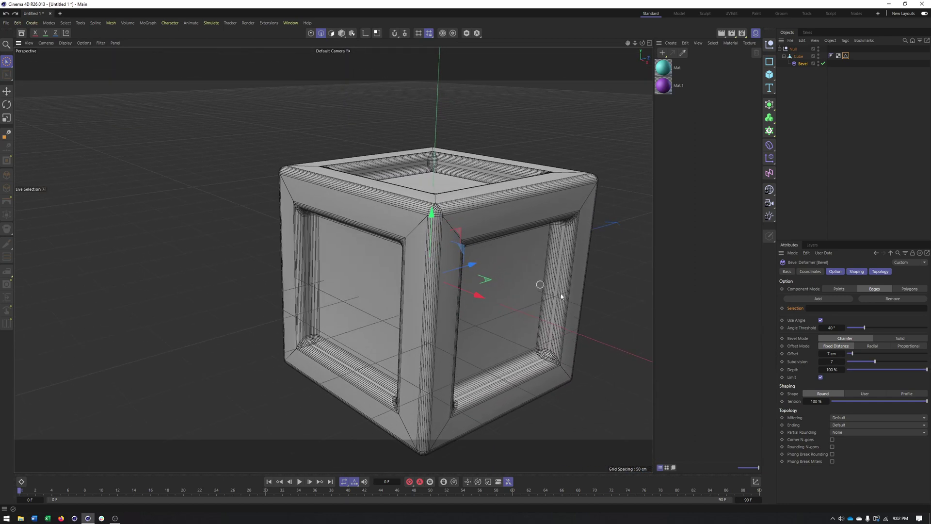
# Switch the bevel's Shape to User, try a depth of -24 cm and undo that depth change.
pyautogui.click(873, 393)
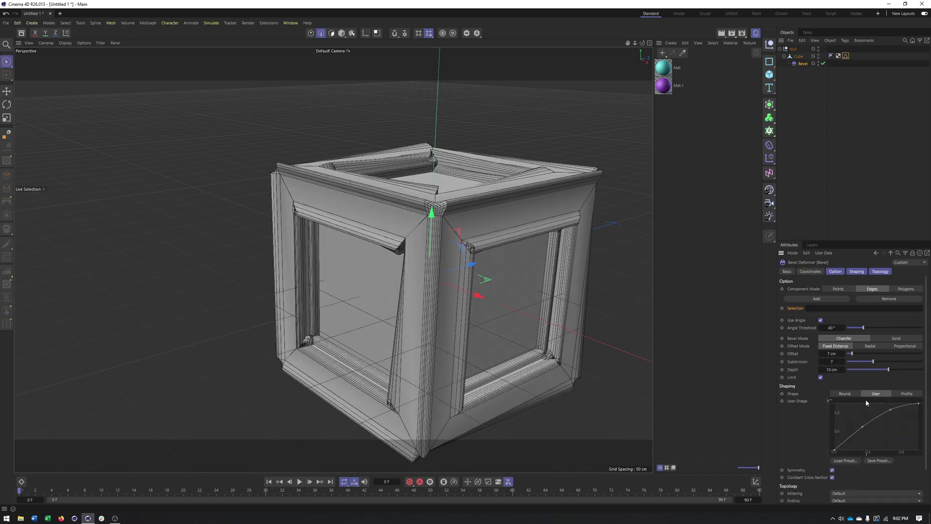
pyautogui.click(860, 430)
pyautogui.moveTo(882, 372); pyautogui.dragTo(876, 372)
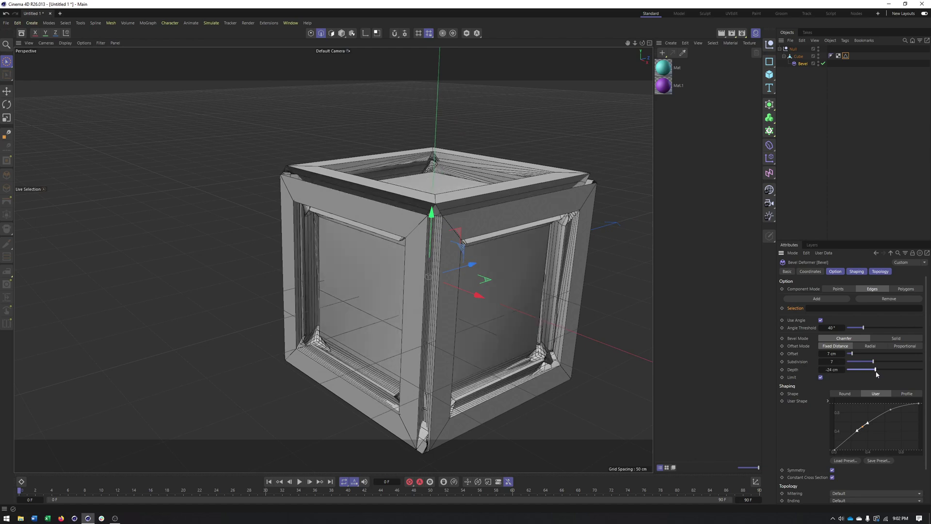
pyautogui.hotkey('ctrl', 'z')
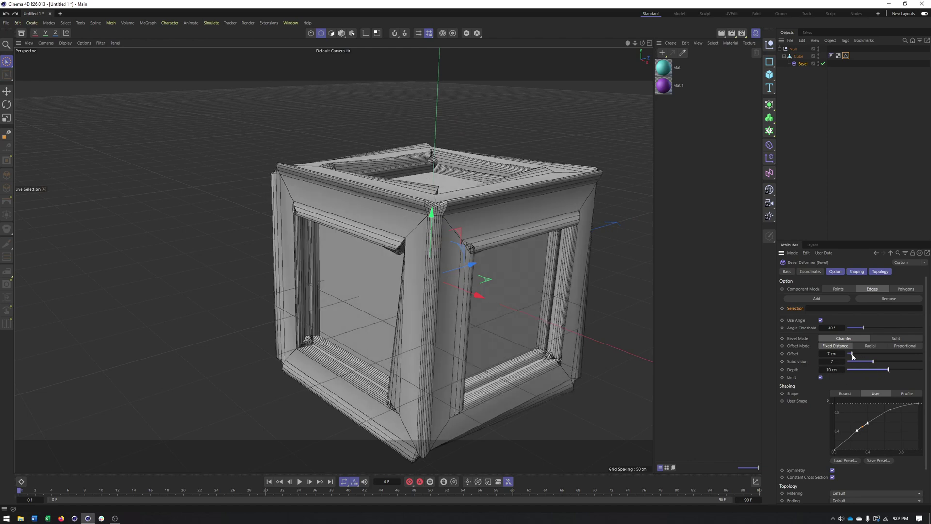
# Set the bevel offset to 1 cm and adjust the tangent of the User Shape curve's lower interior point.
pyautogui.moveTo(853, 356); pyautogui.dragTo(849, 357)
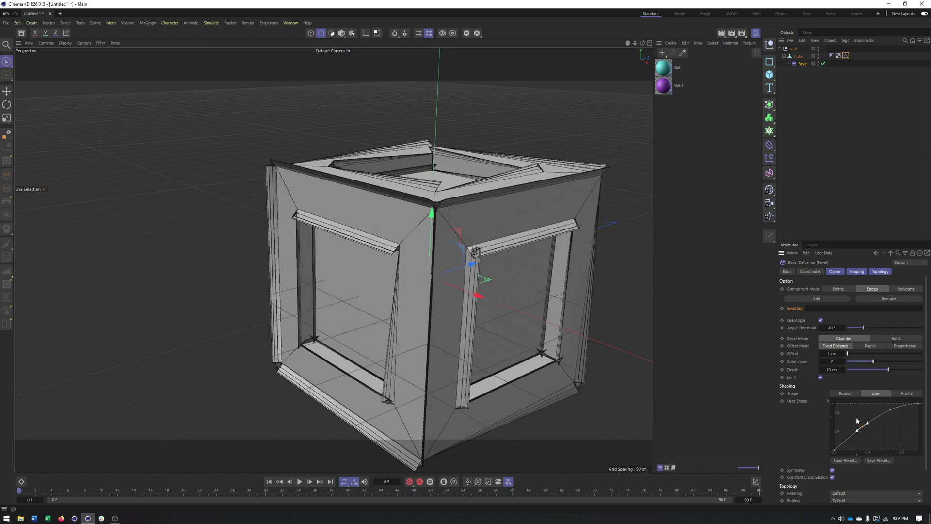
pyautogui.scroll(10, 340, 208)
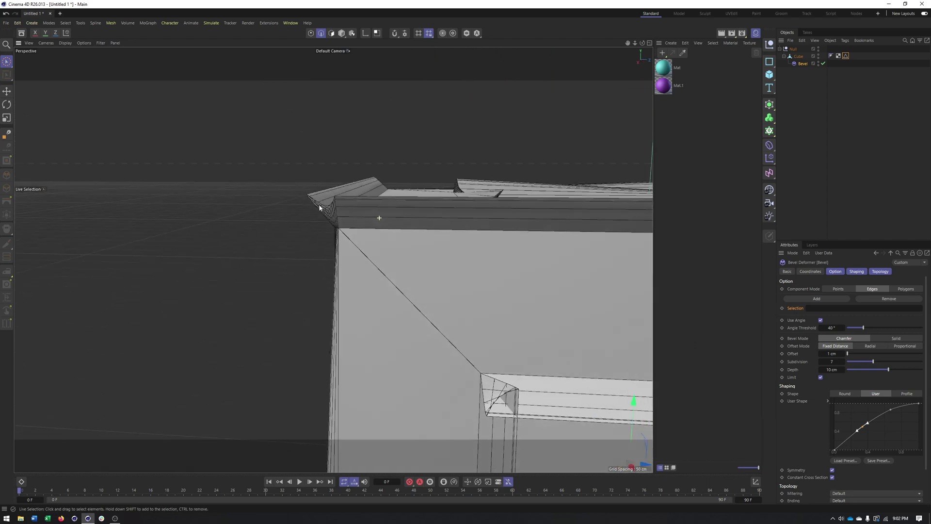
pyautogui.keyDown('alt'); pyautogui.moveTo(319, 207); pyautogui.dragTo(333, 205); pyautogui.keyUp('alt')
pyautogui.moveTo(869, 425); pyautogui.dragTo(871, 428)
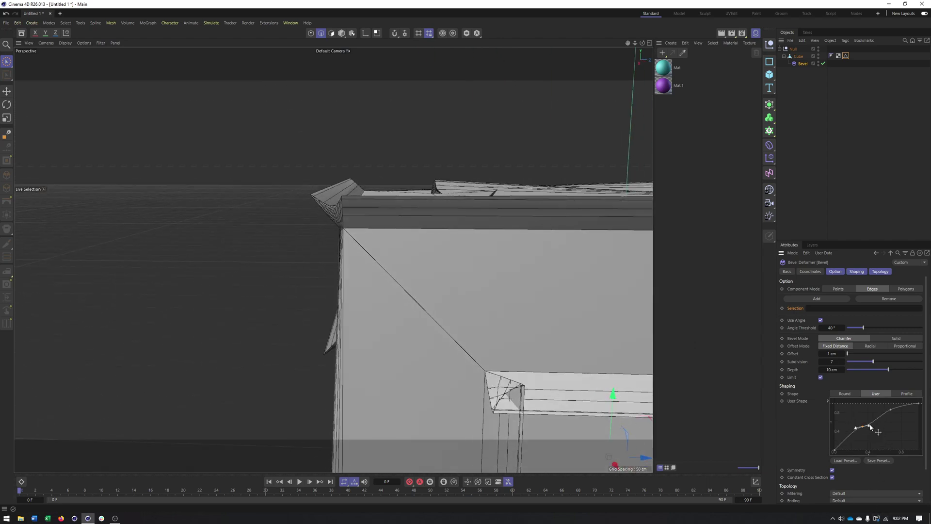
# Load the Linear up preset into the bevel's User Shape curve.
pyautogui.click(840, 461)
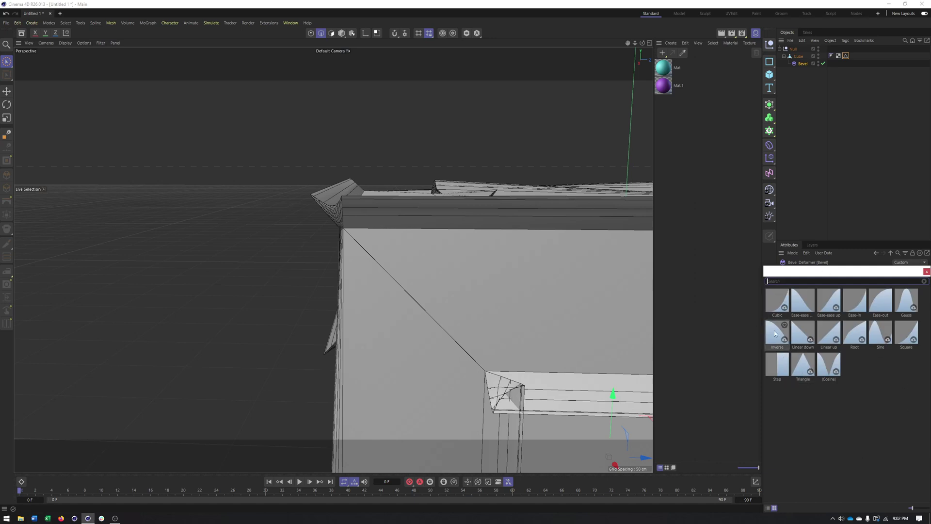
pyautogui.click(825, 340)
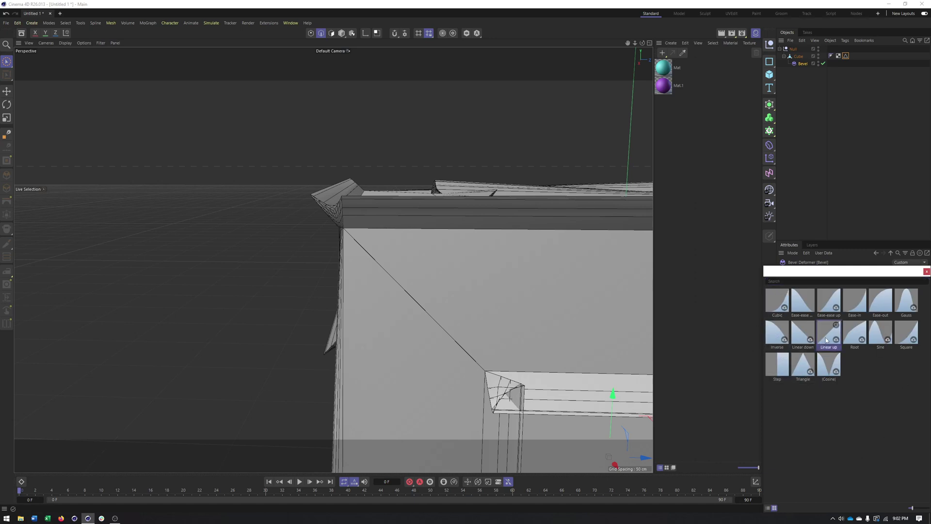
pyautogui.doubleClick(827, 341)
# Reset the Bevel deformer's settings to the Default preset.
pyautogui.keyDown('alt'); pyautogui.moveTo(400, 254); pyautogui.dragTo(461, 303); pyautogui.keyUp('alt')
pyautogui.scroll(-3, 454, 262)
pyautogui.click(924, 262)
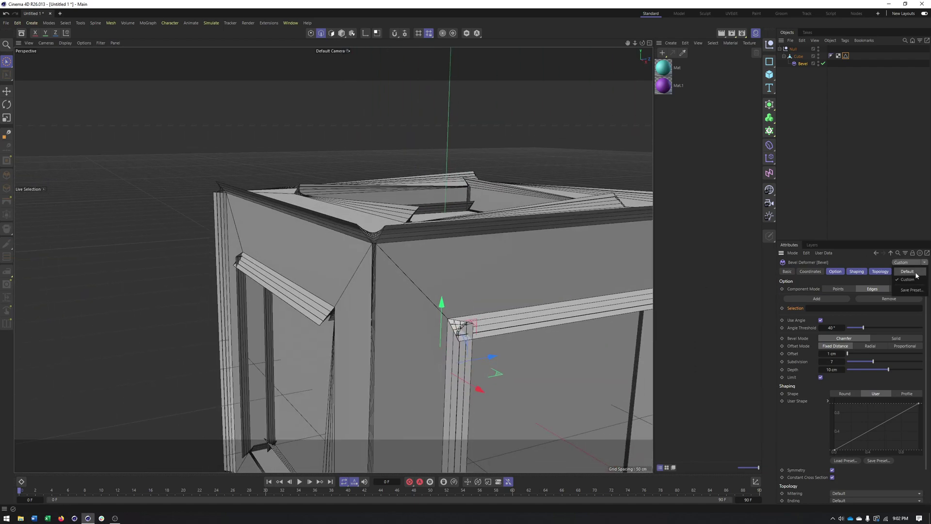
pyautogui.click(912, 275)
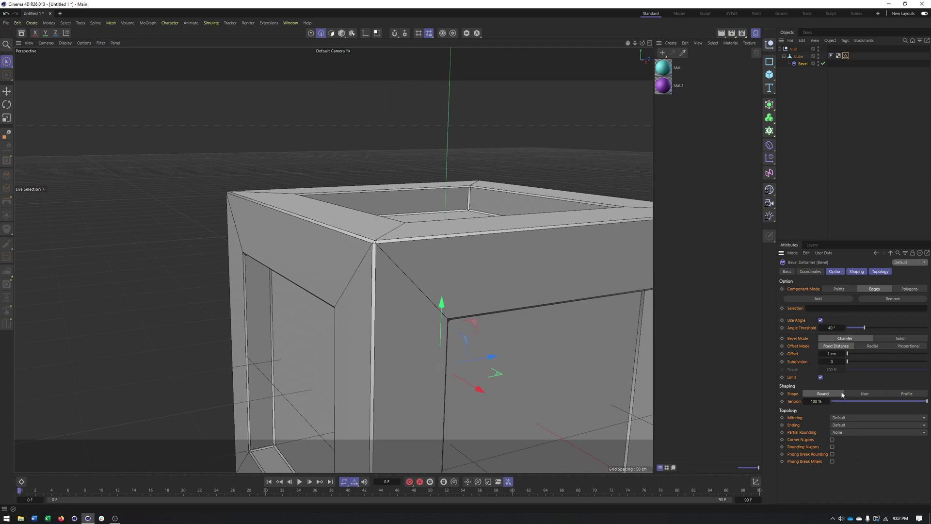
# Set the bevel's Shape to User and increase its offset.
pyautogui.click(866, 394)
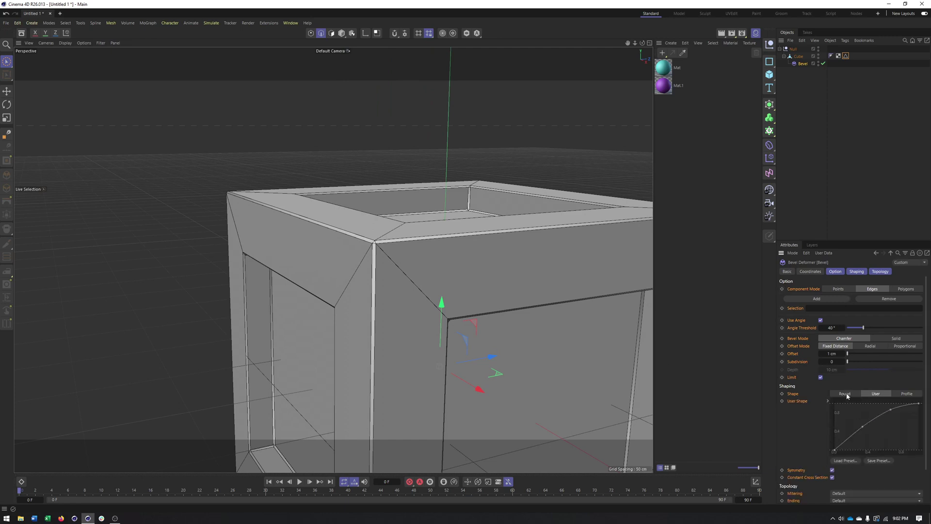
pyautogui.moveTo(850, 355); pyautogui.dragTo(850, 355)
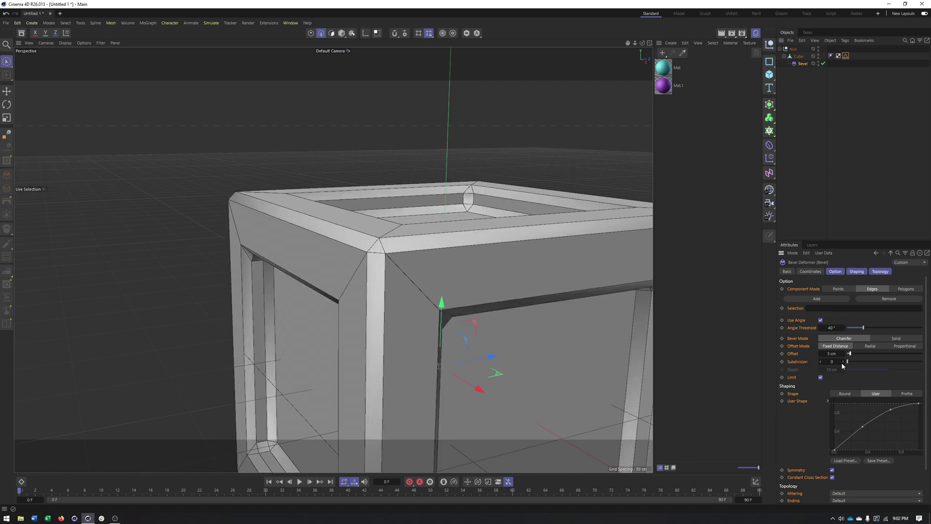
# Set the bevel's Subdivision to 2, switch its Shape to Profile and inspect the cube's corner.
pyautogui.click(844, 362)
pyautogui.click(843, 362)
pyautogui.keyDown('alt'); pyautogui.moveTo(478, 342); pyautogui.dragTo(410, 319, button='right'); pyautogui.keyUp('alt')
pyautogui.keyDown('alt'); pyautogui.moveTo(410, 318); pyautogui.dragTo(420, 297); pyautogui.keyUp('alt')
pyautogui.click(905, 394)
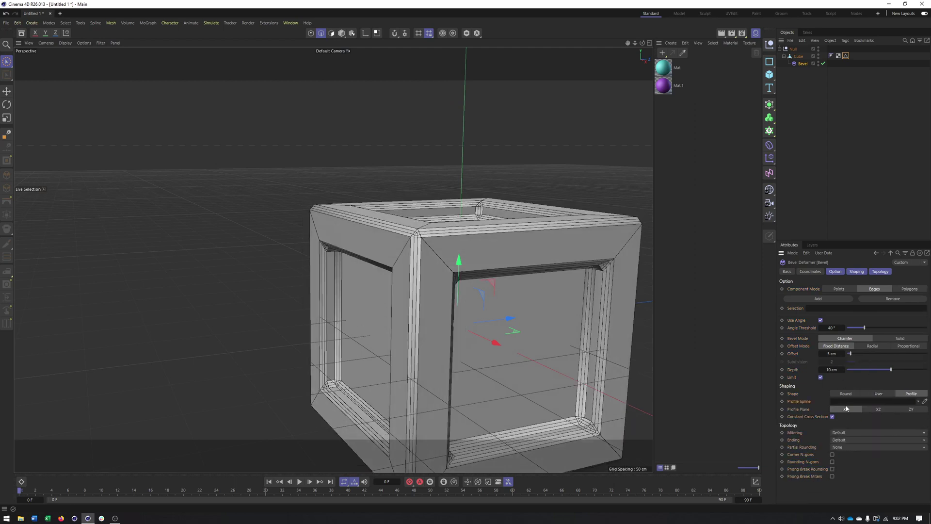
pyautogui.keyDown('alt'); pyautogui.moveTo(416, 240); pyautogui.dragTo(551, 244, button='right'); pyautogui.keyUp('alt')
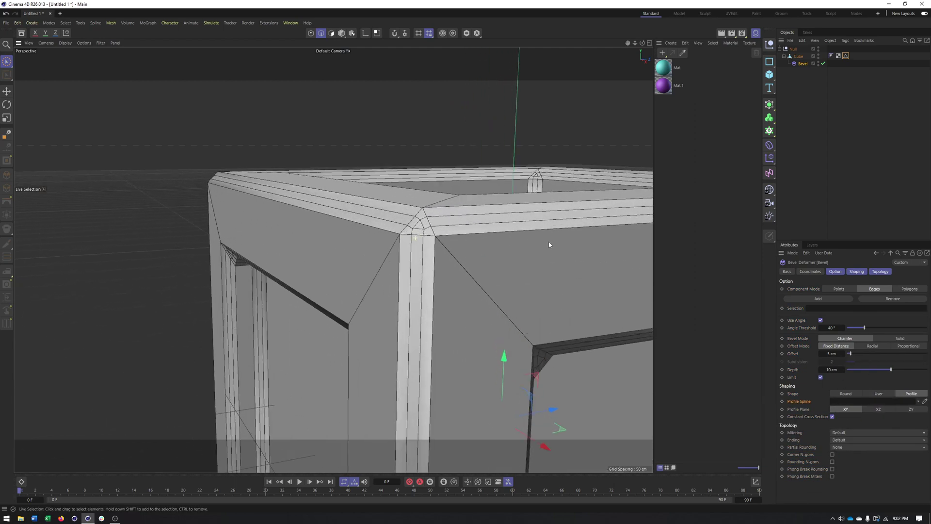
pyautogui.keyDown('alt'); pyautogui.moveTo(420, 233); pyautogui.dragTo(435, 244); pyautogui.keyUp('alt')
pyautogui.keyDown('alt'); pyautogui.moveTo(436, 244); pyautogui.dragTo(372, 259, button='right'); pyautogui.keyUp('alt')
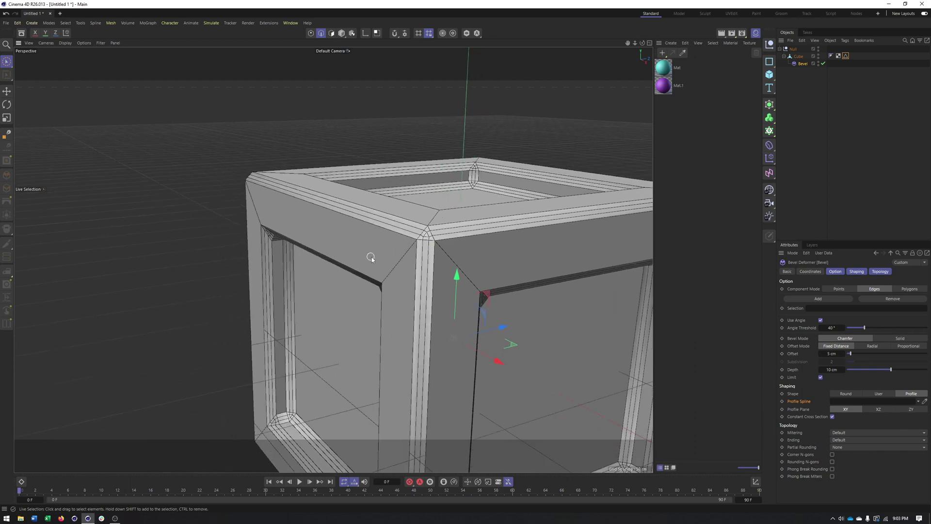
# Return the bevel's Shape to Round with a Depth of 100%.
pyautogui.scroll(-3, 371, 258)
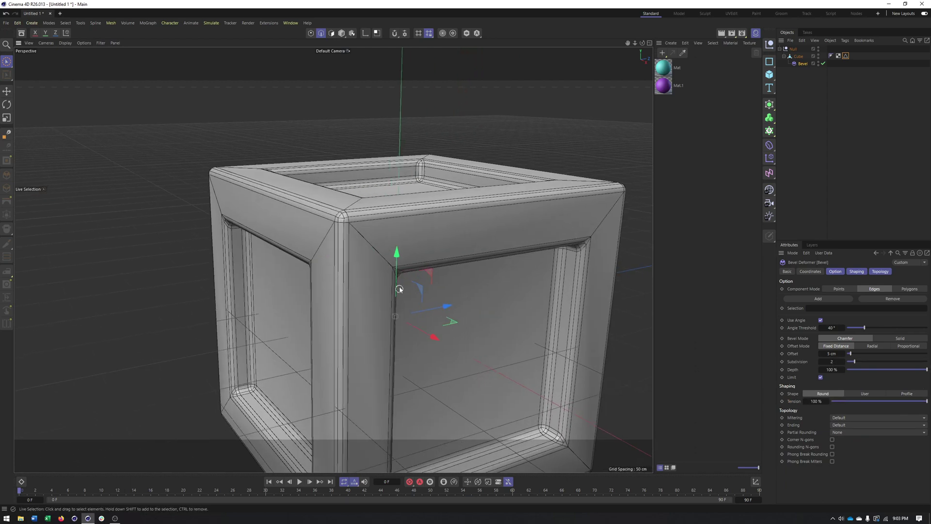
pyautogui.moveTo(340, 232)
pyautogui.keyDown('alt'); pyautogui.mouseDown()
pyautogui.moveTo(365, 242)
pyautogui.moveTo(343, 240)
pyautogui.mouseUp(); pyautogui.keyUp('alt')
pyautogui.keyDown('alt'); pyautogui.moveTo(343, 240); pyautogui.dragTo(291, 240, button='right'); pyautogui.keyUp('alt')
pyautogui.keyDown('alt'); pyautogui.moveTo(290, 237); pyautogui.dragTo(298, 228, button='middle'); pyautogui.keyUp('alt')
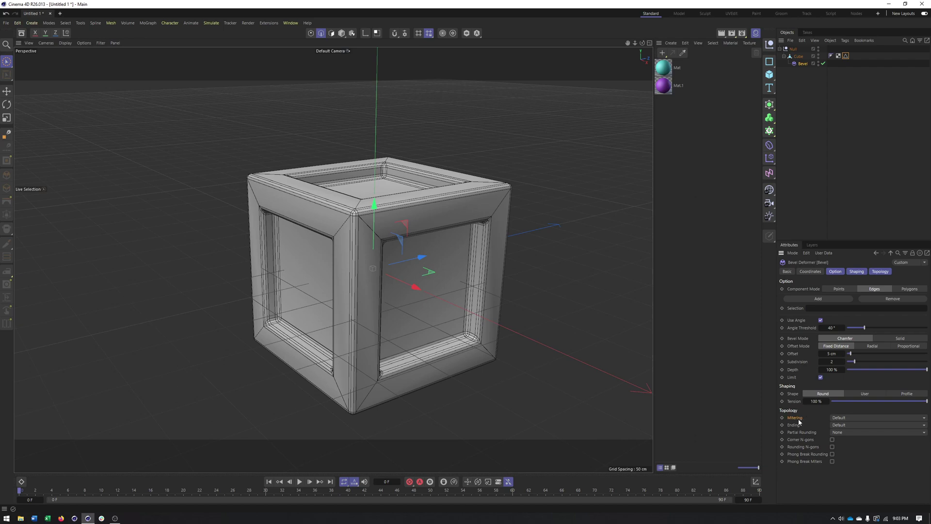
# Set the bevel's Mitering to Uniform while viewing the cube's outer corner up close.
pyautogui.scroll(3, 408, 214)
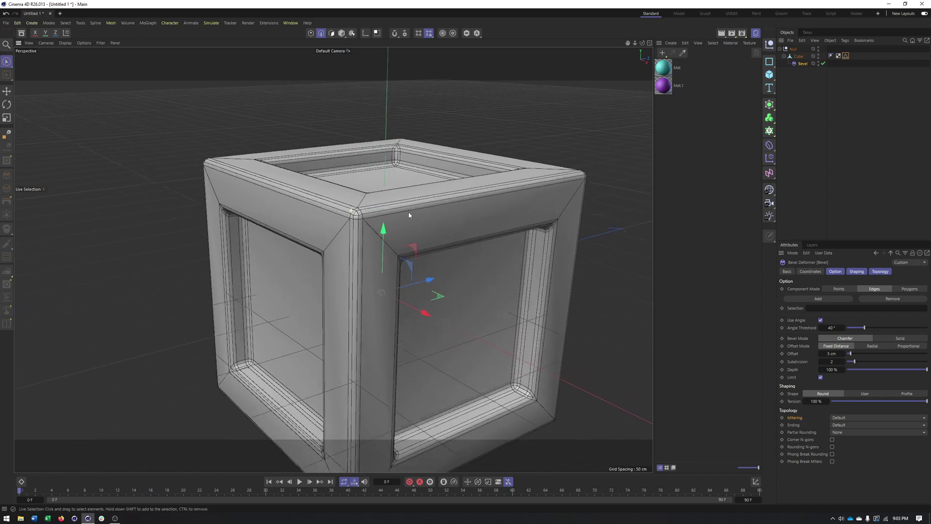
pyautogui.scroll(3, 409, 215)
pyautogui.click(887, 418)
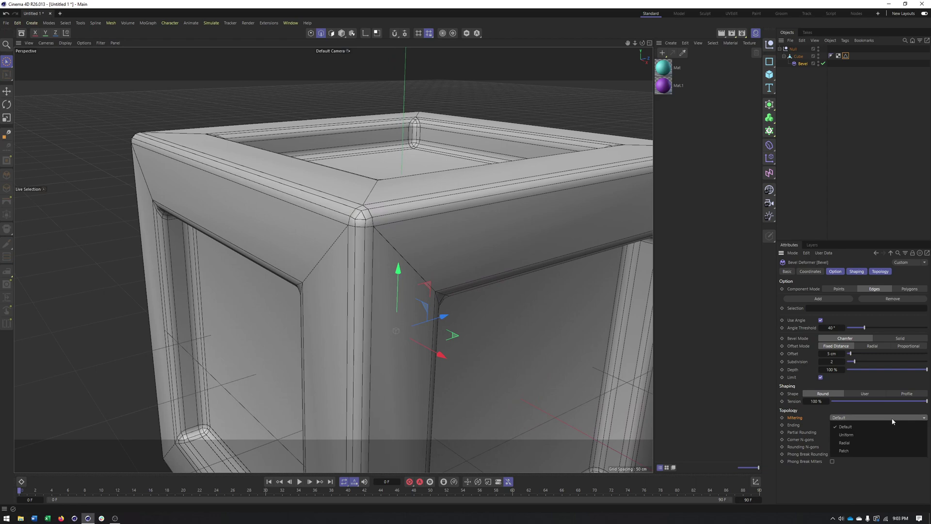
pyautogui.click(886, 434)
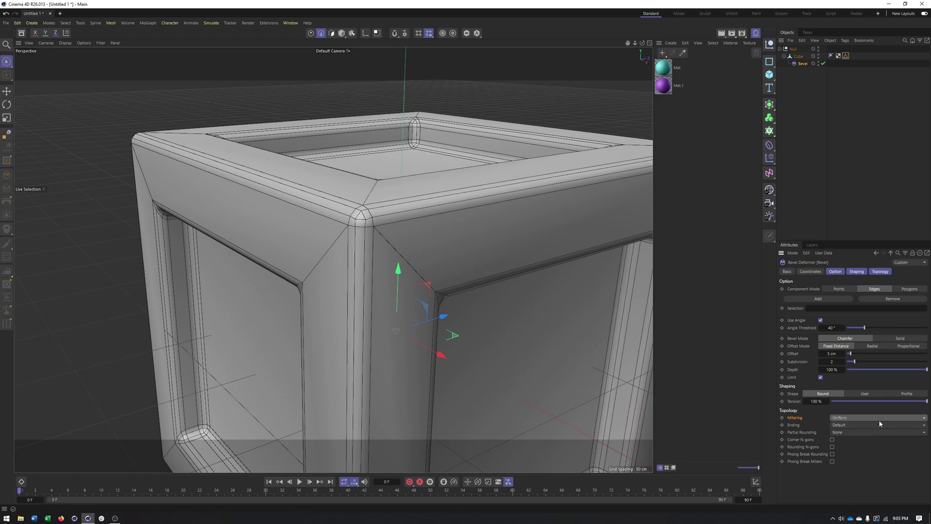
# Set the Mitering to Radial and inspect the inner corner of the frame opening.
pyautogui.click(878, 420)
pyautogui.click(876, 444)
pyautogui.scroll(5, 411, 276)
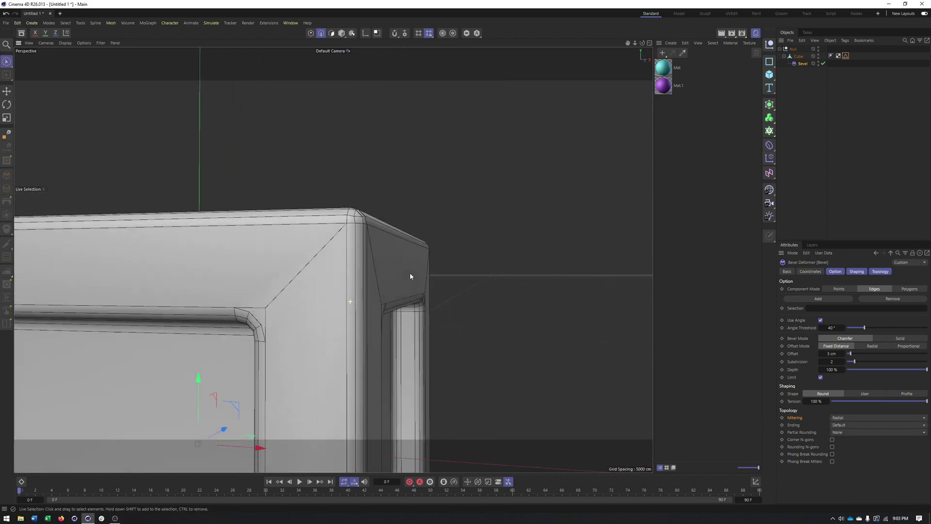
pyautogui.keyDown('alt'); pyautogui.moveTo(410, 277); pyautogui.dragTo(498, 261); pyautogui.keyUp('alt')
pyautogui.scroll(3, 501, 256)
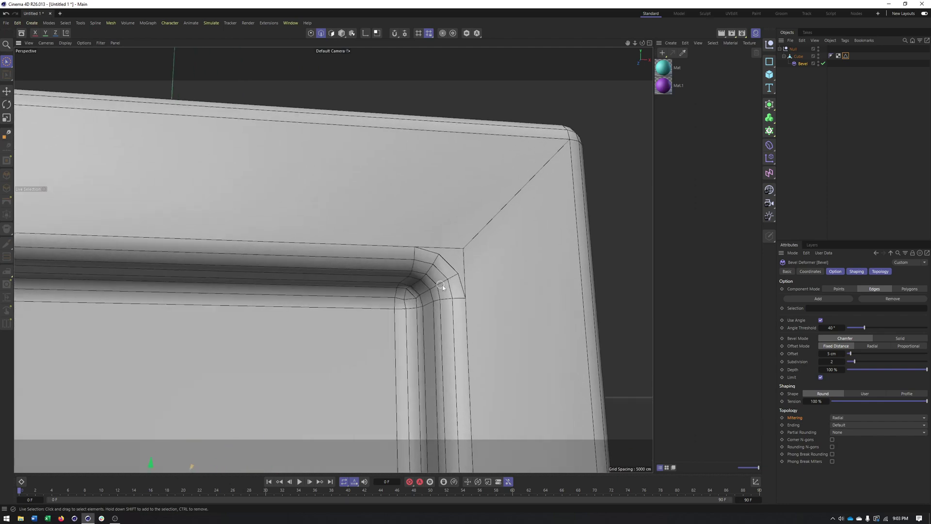
# Try Patch mitering on the frame's inner corner and return Mitering to Default.
pyautogui.click(863, 420)
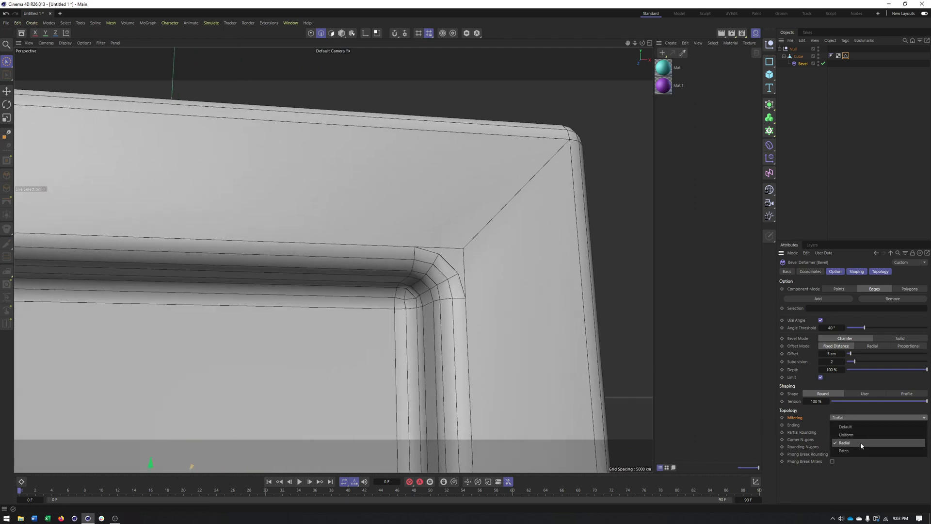
pyautogui.click(857, 449)
pyautogui.scroll(-3, 456, 299)
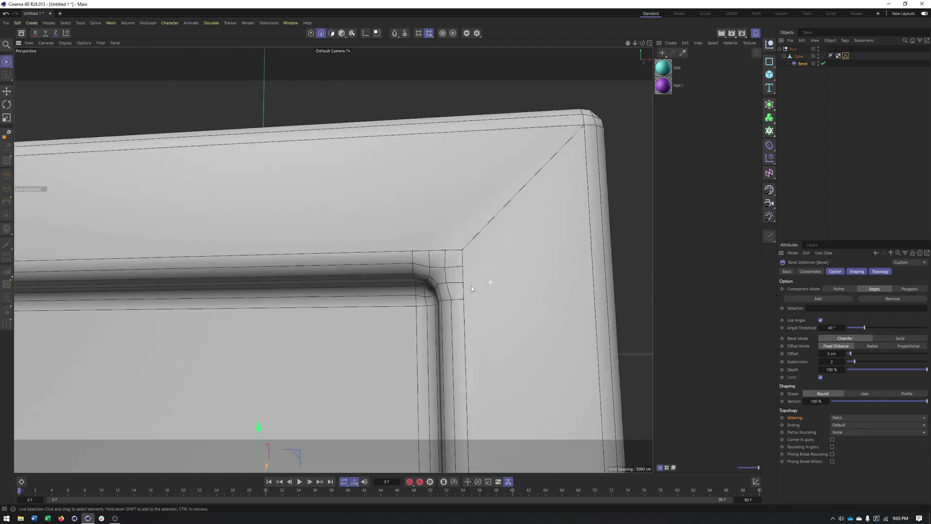
pyautogui.keyDown('alt'); pyautogui.moveTo(471, 286); pyautogui.dragTo(469, 308); pyautogui.keyUp('alt')
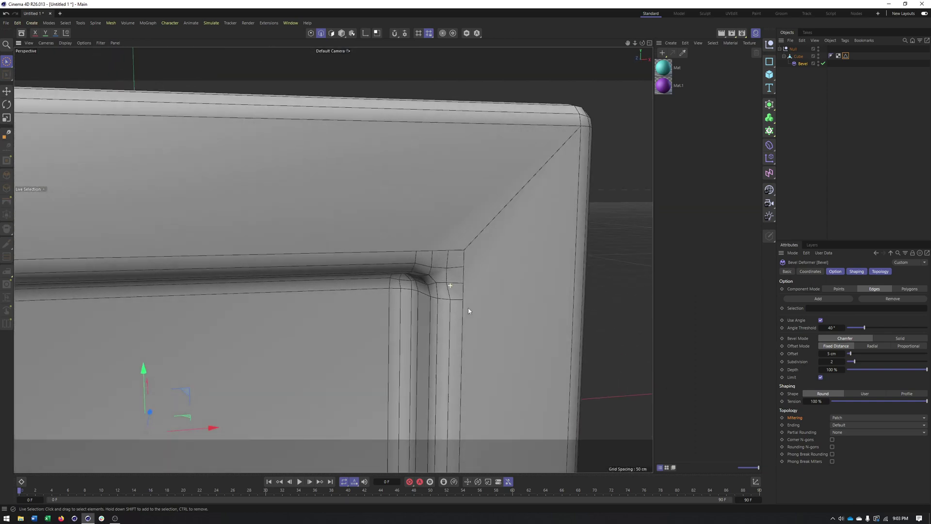
pyautogui.click(844, 418)
pyautogui.click(844, 426)
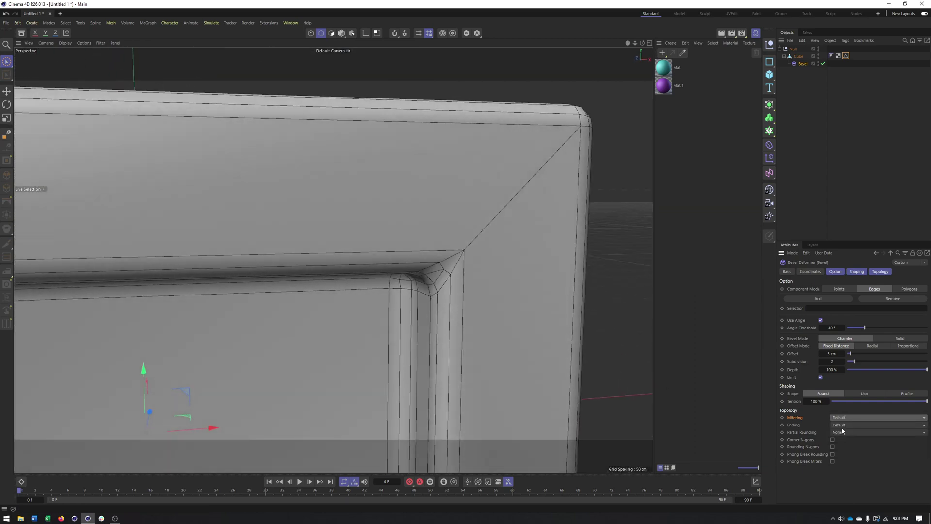
# Review the bevel's Ending and Partial Rounding choices, keeping them at Default and None.
pyautogui.click(842, 425)
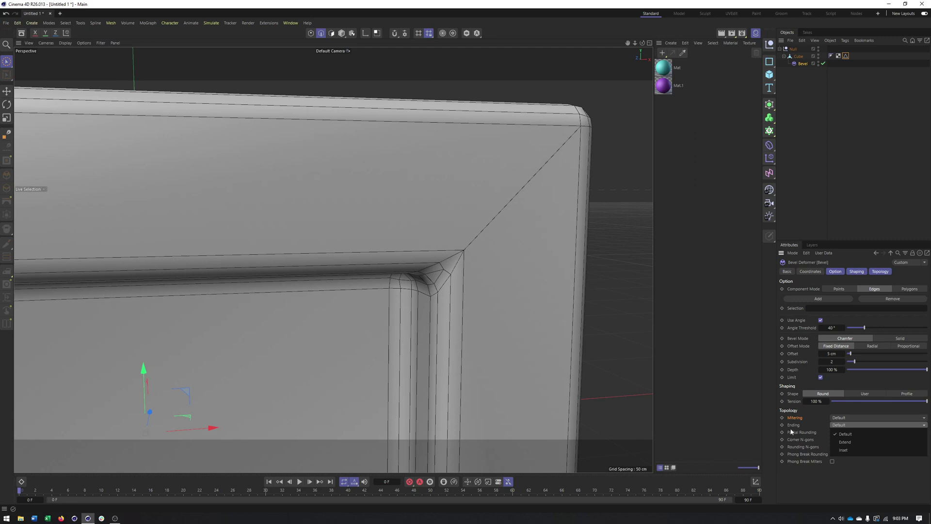
pyautogui.click(844, 433)
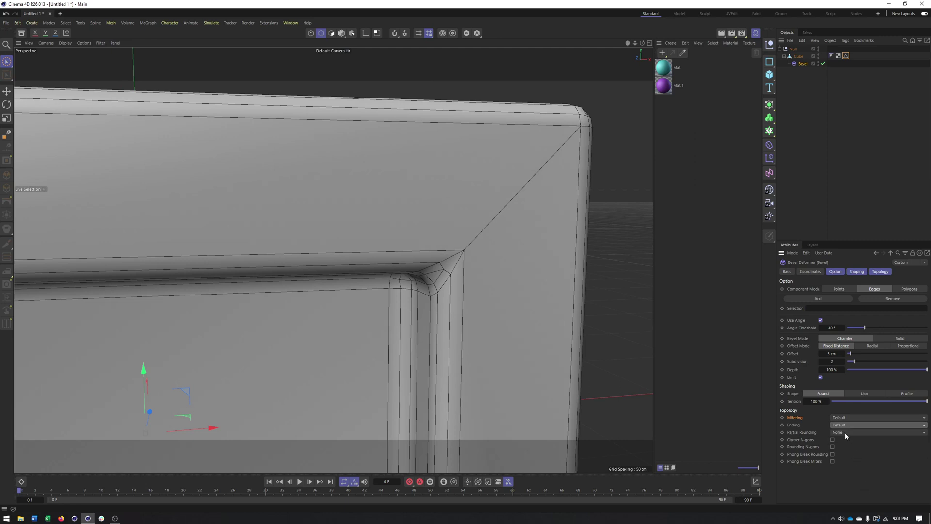
pyautogui.click(845, 432)
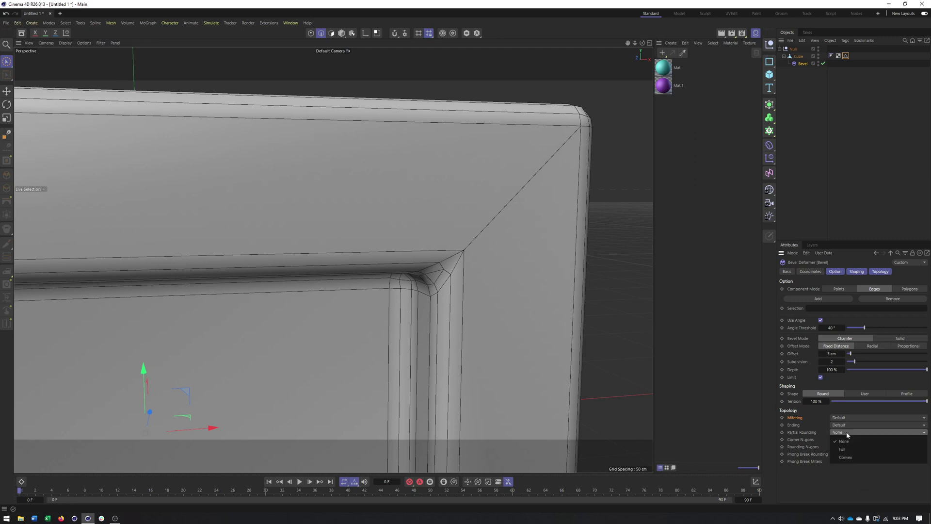
pyautogui.click(776, 452)
# Toggle Corner N-gons on and off to compare the topology at the frame's corners.
pyautogui.keyDown('alt'); pyautogui.moveTo(338, 289); pyautogui.dragTo(342, 266); pyautogui.keyUp('alt')
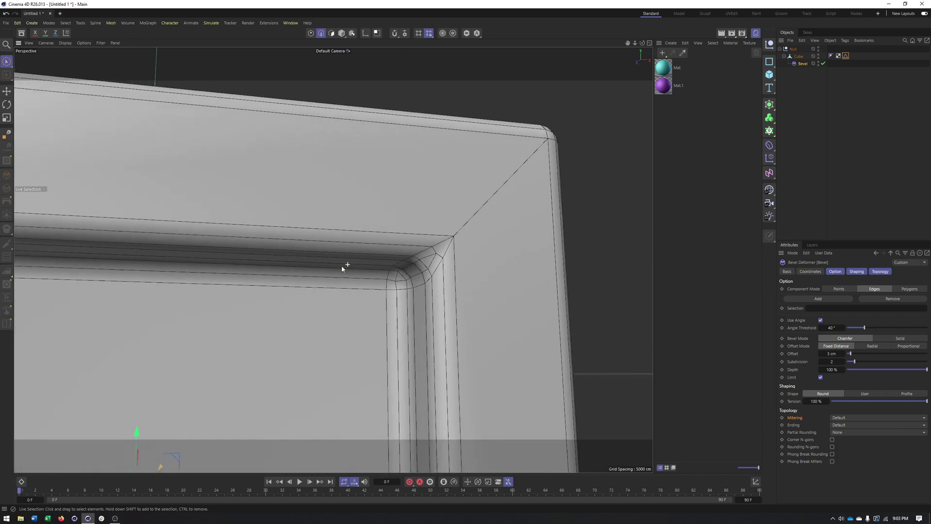
pyautogui.keyDown('alt'); pyautogui.moveTo(342, 267); pyautogui.dragTo(330, 273, button='right'); pyautogui.keyUp('alt')
pyautogui.keyDown('alt'); pyautogui.moveTo(335, 277); pyautogui.dragTo(344, 263, button='middle'); pyautogui.keyUp('alt')
pyautogui.keyDown('alt'); pyautogui.moveTo(352, 266); pyautogui.dragTo(327, 279, button='right'); pyautogui.keyUp('alt')
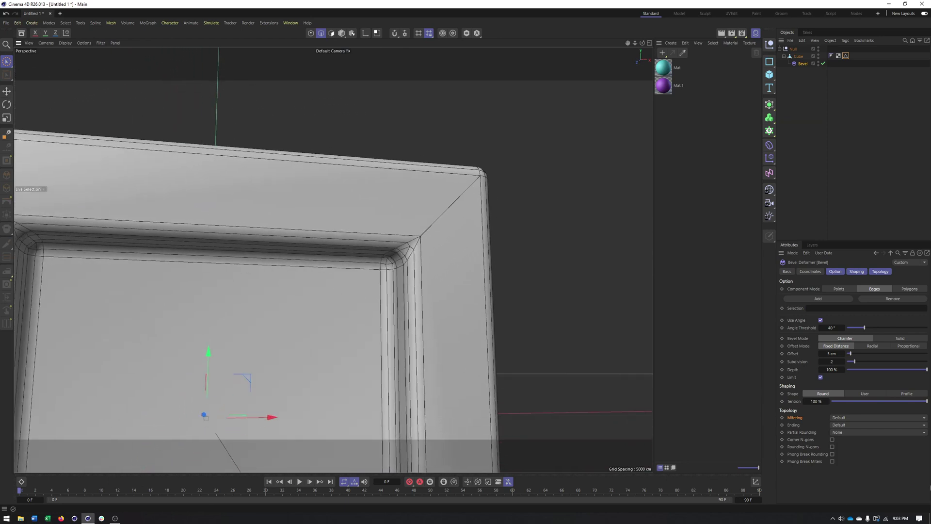
pyautogui.click(833, 440)
pyautogui.click(833, 440)
pyautogui.click(833, 440)
# Toggle Rounding N-gons on and off to compare the subdivided bevel edges.
pyautogui.click(833, 447)
pyautogui.click(833, 447)
pyautogui.click(833, 446)
pyautogui.click(833, 447)
# Enable Phong Break Rounding and switch the viewport display to Gouraud Shading without lines.
pyautogui.click(833, 454)
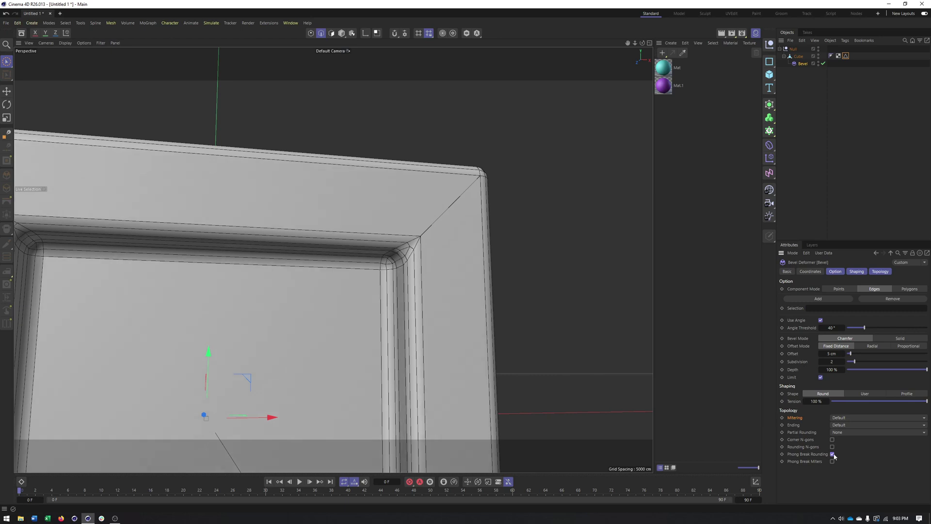
pyautogui.keyDown('alt'); pyautogui.moveTo(486, 353); pyautogui.dragTo(517, 302); pyautogui.keyUp('alt')
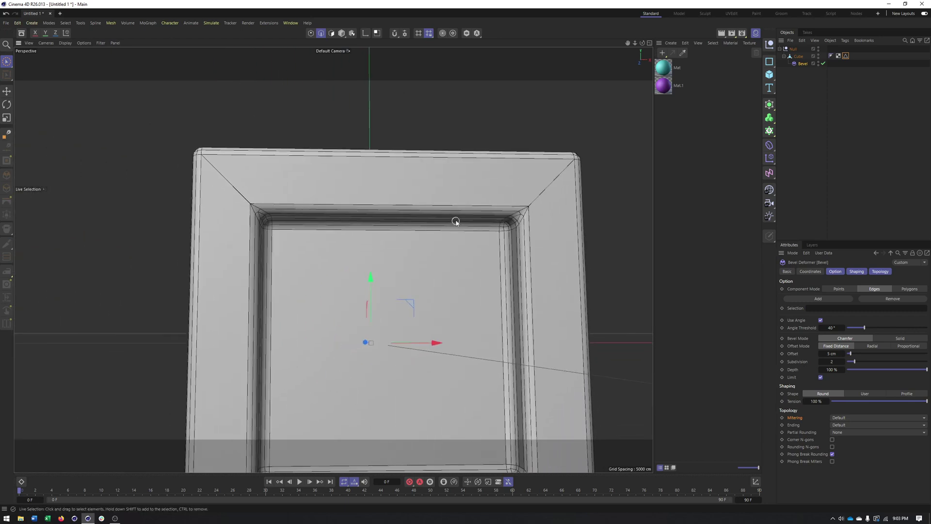
pyautogui.click(66, 43)
pyautogui.click(72, 63)
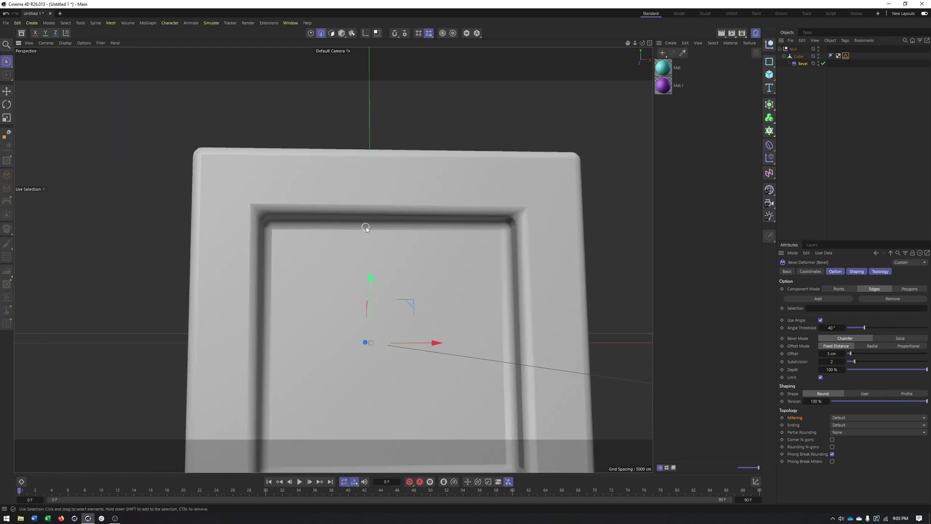
pyautogui.keyDown('alt'); pyautogui.moveTo(366, 228); pyautogui.dragTo(388, 223); pyautogui.keyUp('alt')
# Toggle Phong Break Miters to compare the shading and turn off Phong Break Rounding.
pyautogui.click(833, 460)
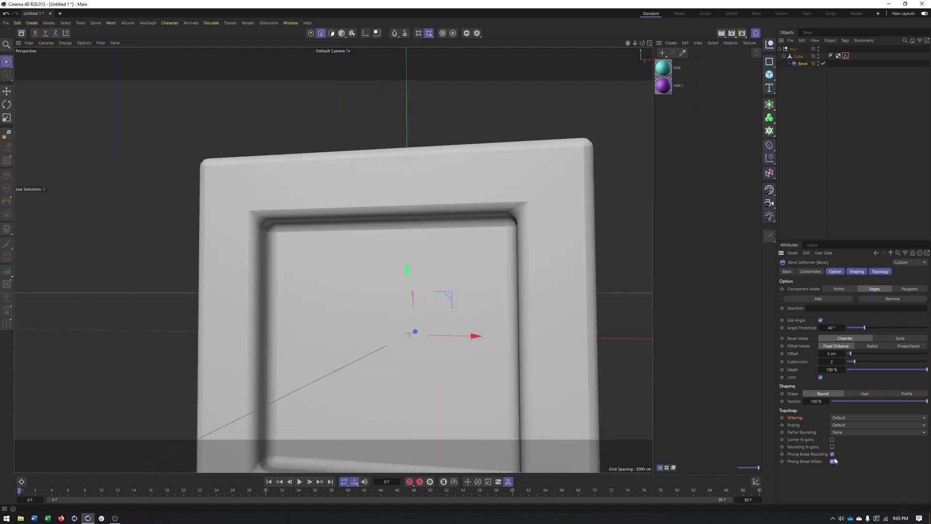
pyautogui.click(833, 461)
pyautogui.click(834, 461)
pyautogui.click(835, 460)
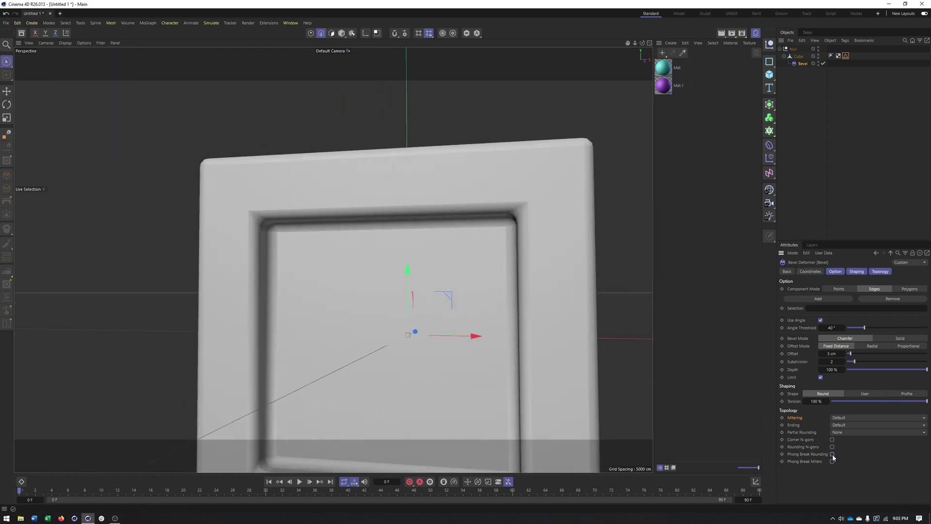
pyautogui.click(833, 461)
pyautogui.click(833, 461)
pyautogui.click(833, 462)
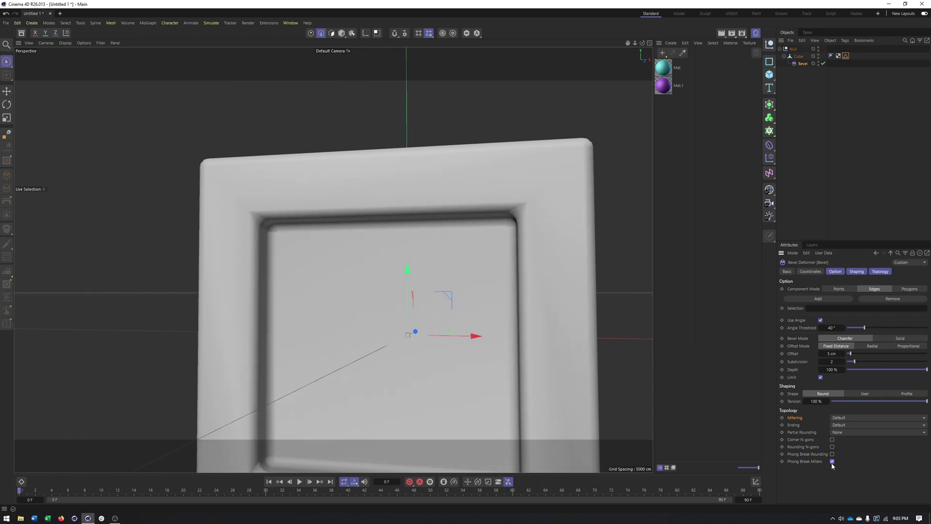
# Compare the two Phong Break options at the cube's outer corner and leave both disabled.
pyautogui.click(833, 455)
pyautogui.click(832, 462)
pyautogui.keyDown('alt'); pyautogui.moveTo(503, 300); pyautogui.dragTo(371, 222); pyautogui.keyUp('alt')
pyautogui.keyDown('alt'); pyautogui.moveTo(370, 223); pyautogui.dragTo(453, 224, button='right'); pyautogui.keyUp('alt')
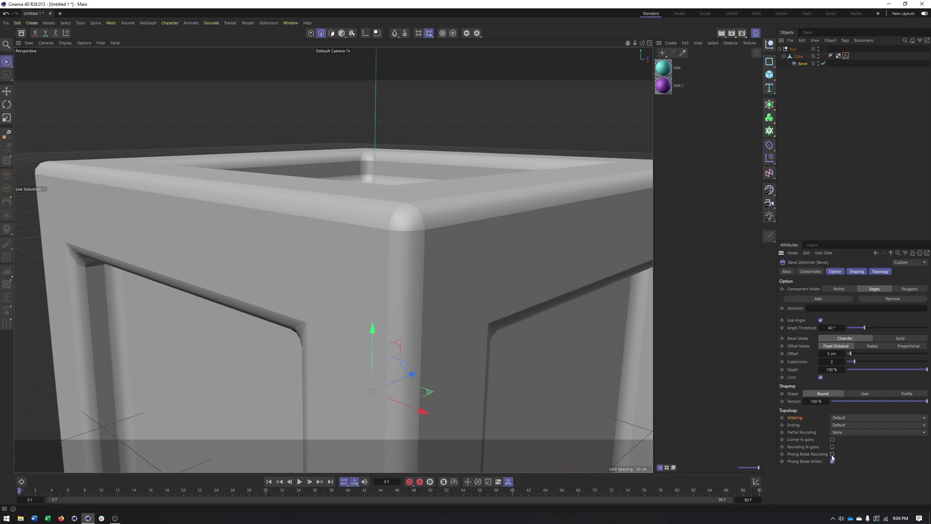
pyautogui.scroll(-6, 451, 312)
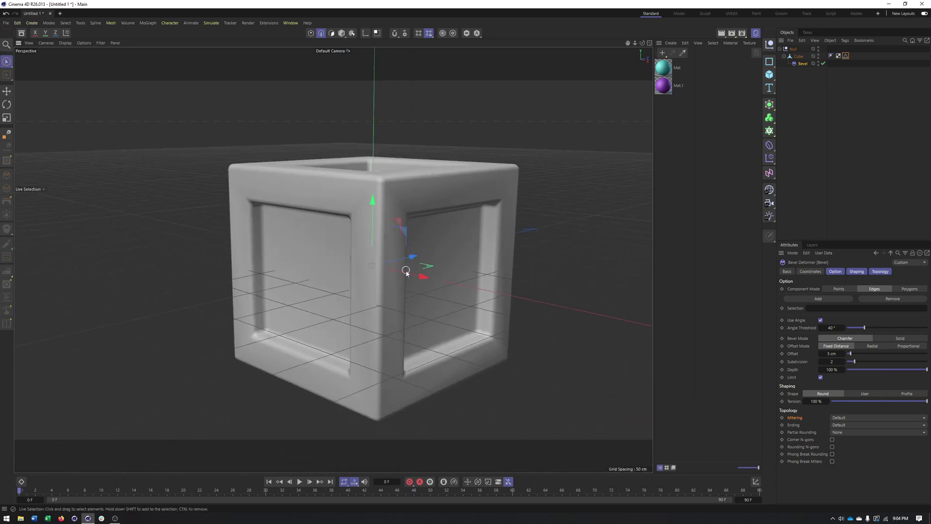
pyautogui.keyDown('alt'); pyautogui.moveTo(406, 274); pyautogui.dragTo(391, 254, button='middle'); pyautogui.keyUp('alt')
pyautogui.keyDown('alt'); pyautogui.moveTo(391, 254); pyautogui.dragTo(400, 278); pyautogui.keyUp('alt')
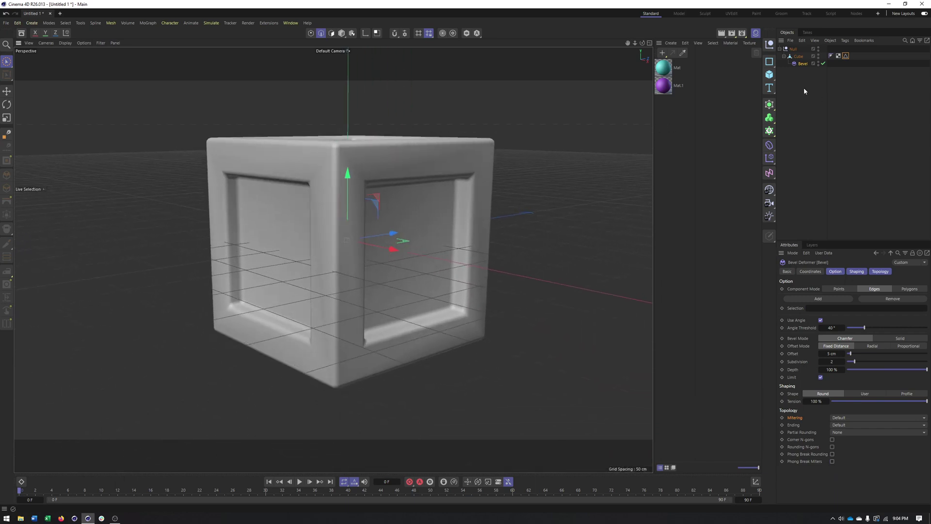
pyautogui.keyDown('alt'); pyautogui.moveTo(353, 152); pyautogui.dragTo(378, 159, button='middle'); pyautogui.keyUp('alt')
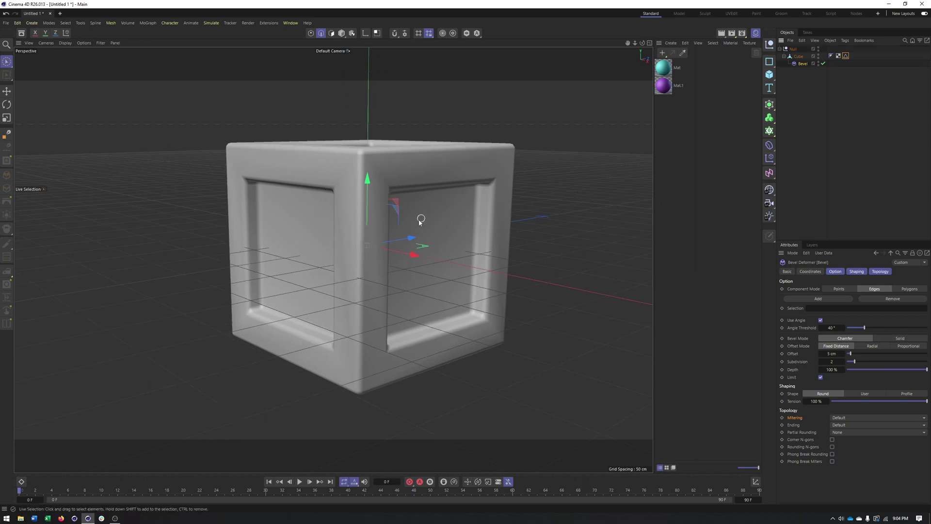
pyautogui.keyDown('alt'); pyautogui.moveTo(420, 219); pyautogui.dragTo(437, 210, button='right'); pyautogui.keyUp('alt')
pyautogui.keyDown('alt'); pyautogui.moveTo(437, 210); pyautogui.dragTo(440, 207, button='middle'); pyautogui.keyUp('alt')
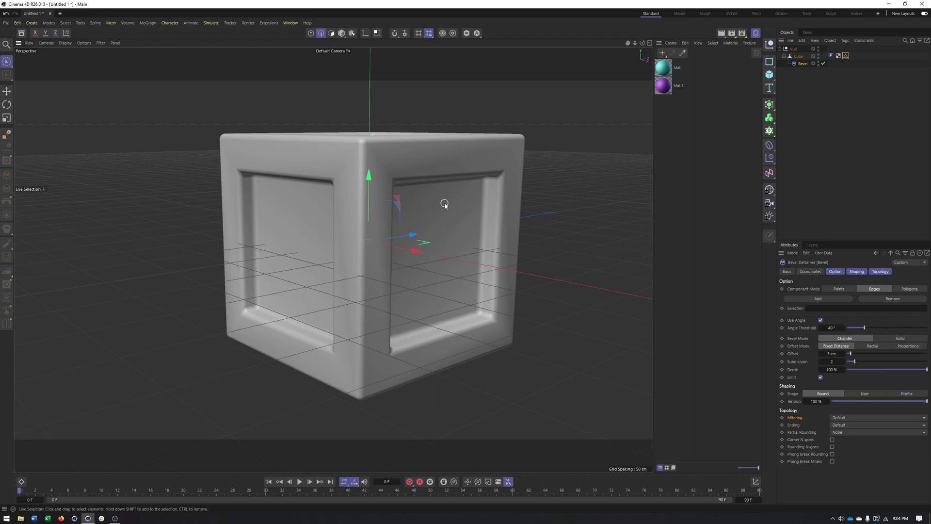
pyautogui.keyDown('alt'); pyautogui.moveTo(441, 210); pyautogui.dragTo(441, 208); pyautogui.keyUp('alt')
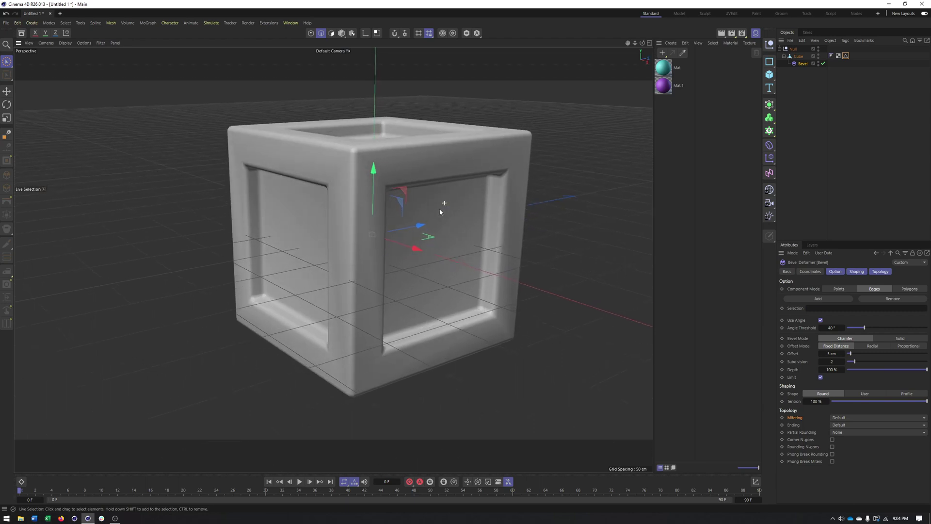
# Disable the Bevel deformer and apply the purple Mat.1 material to the Cube's six selected inner panel polygons.
pyautogui.click(823, 63)
pyautogui.click(798, 56)
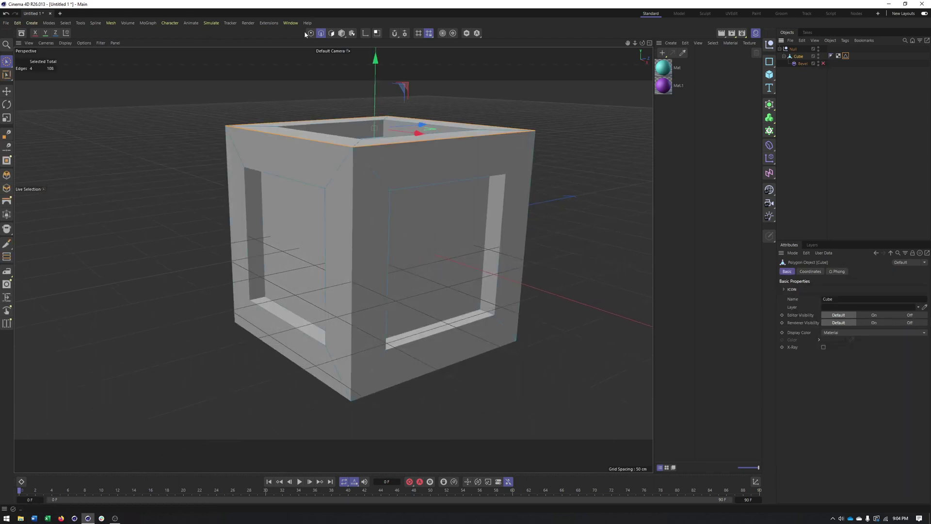
pyautogui.click(332, 33)
pyautogui.keyDown('alt'); pyautogui.moveTo(378, 214); pyautogui.dragTo(373, 175); pyautogui.keyUp('alt')
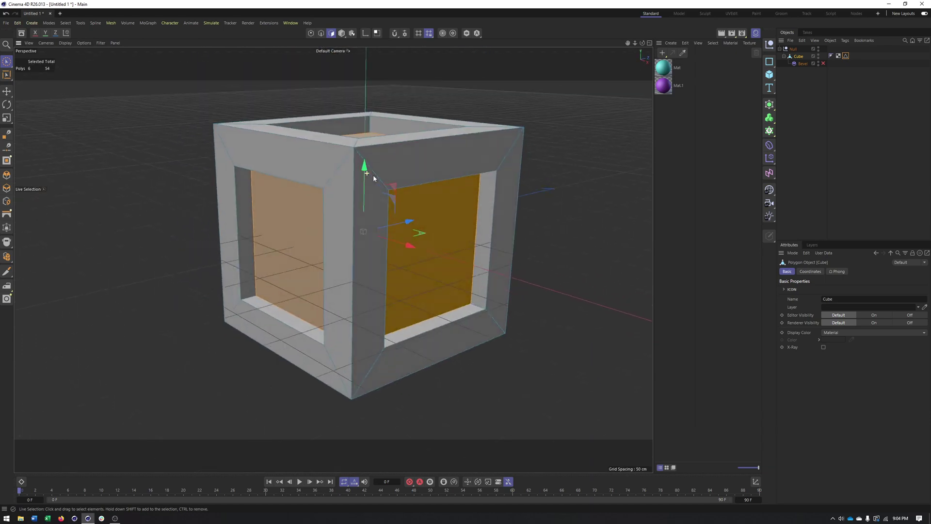
pyautogui.moveTo(436, 240); pyautogui.dragTo(438, 236)
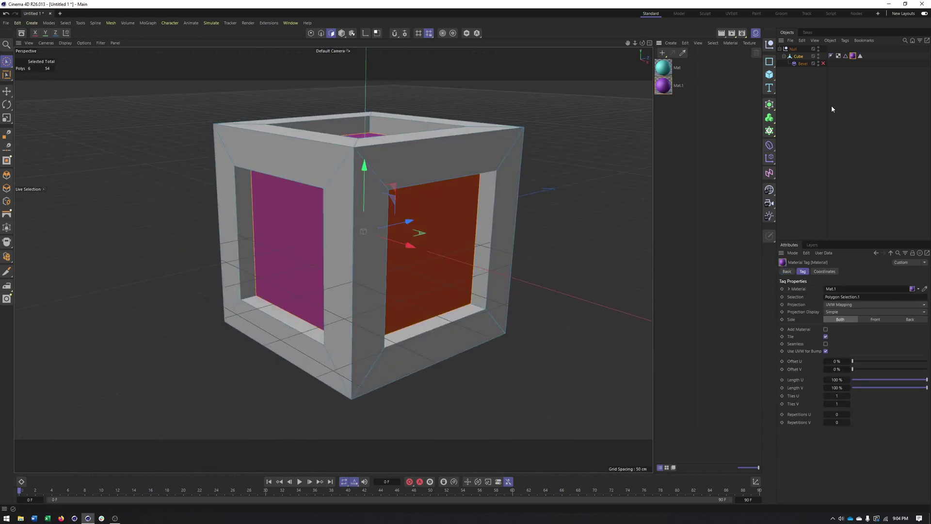
# Re-enable the Cube's Bevel deformer in Model mode and set the viewport display to Gouraud Shading (Lines).
pyautogui.click(823, 64)
pyautogui.click(341, 33)
pyautogui.keyDown('alt'); pyautogui.moveTo(339, 194); pyautogui.dragTo(366, 245); pyautogui.keyUp('alt')
pyautogui.click(65, 43)
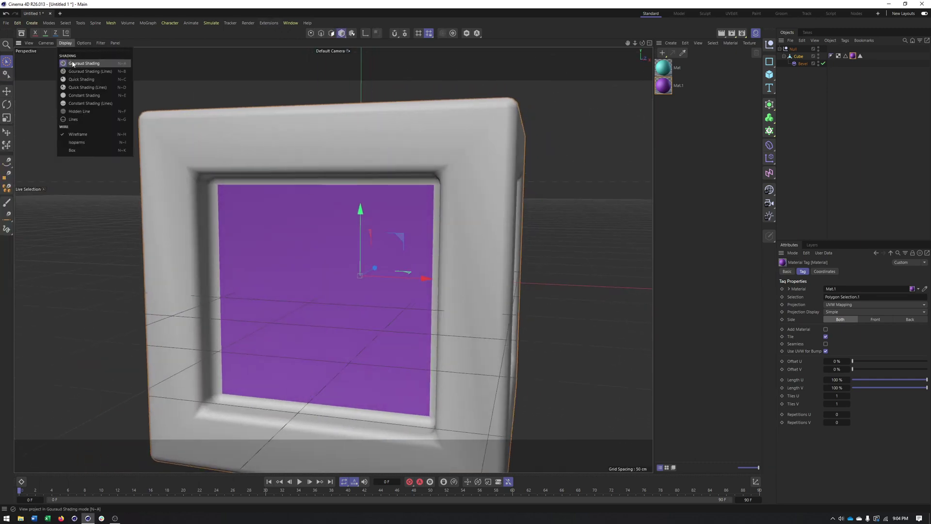
pyautogui.click(85, 72)
pyautogui.scroll(5, 237, 190)
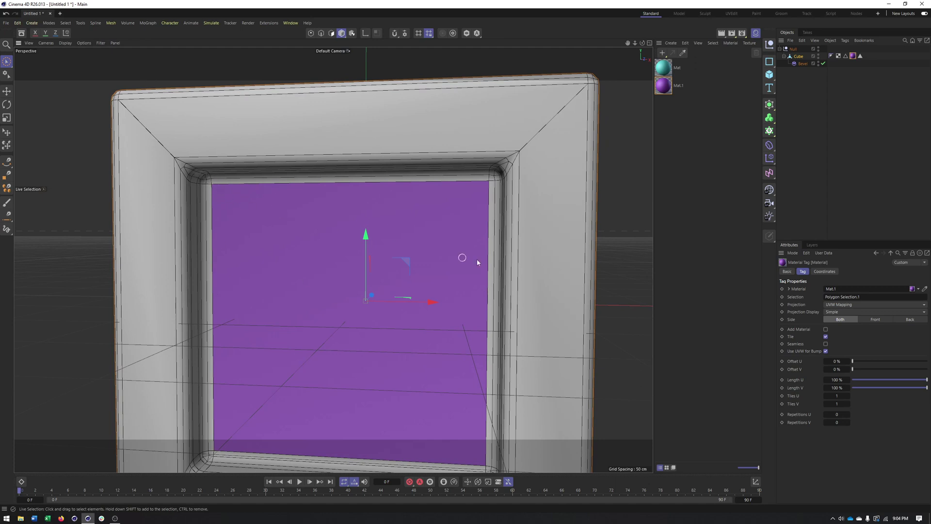
# Check the Mat.1 material tag and enable Use Fields on the Cube's Polygon Selection.1 tag.
pyautogui.click(802, 65)
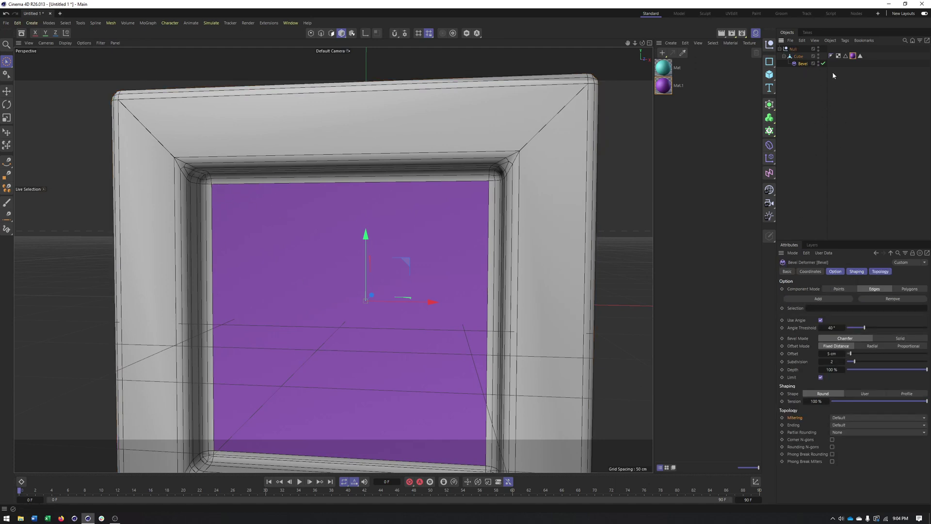
pyautogui.click(851, 57)
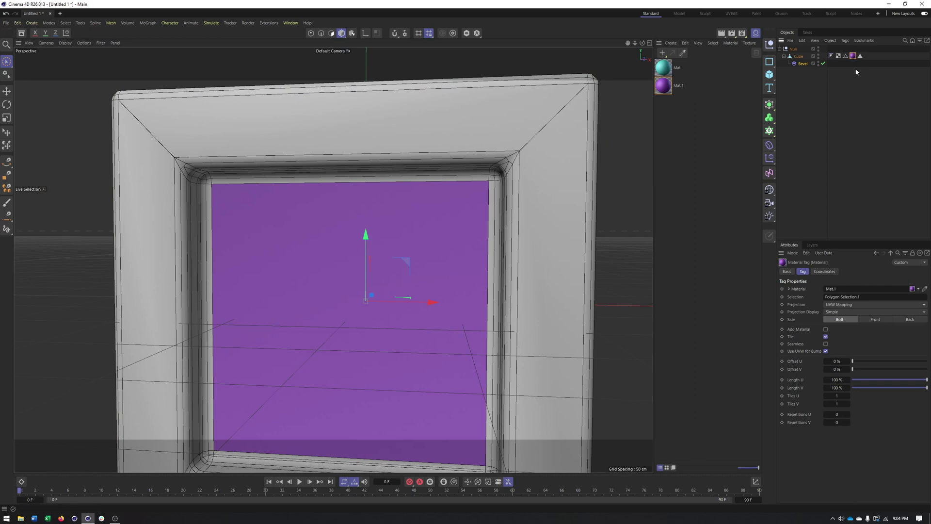
pyautogui.keyDown('alt'); pyautogui.moveTo(490, 199); pyautogui.dragTo(470, 216); pyautogui.keyUp('alt')
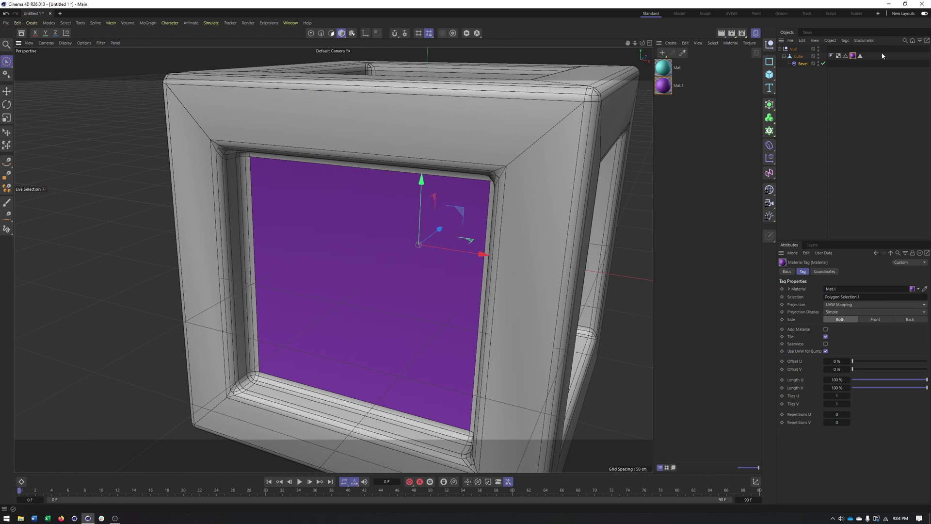
pyautogui.click(860, 56)
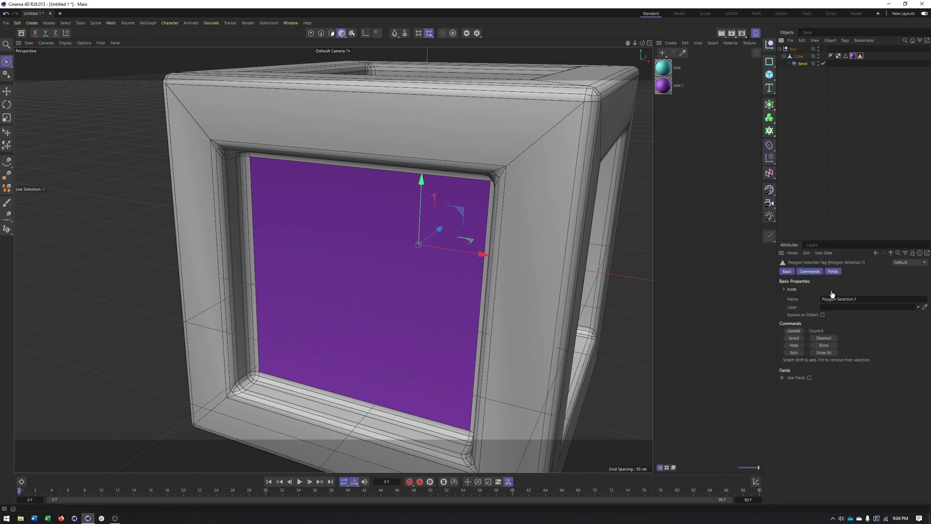
pyautogui.click(833, 272)
pyautogui.click(809, 289)
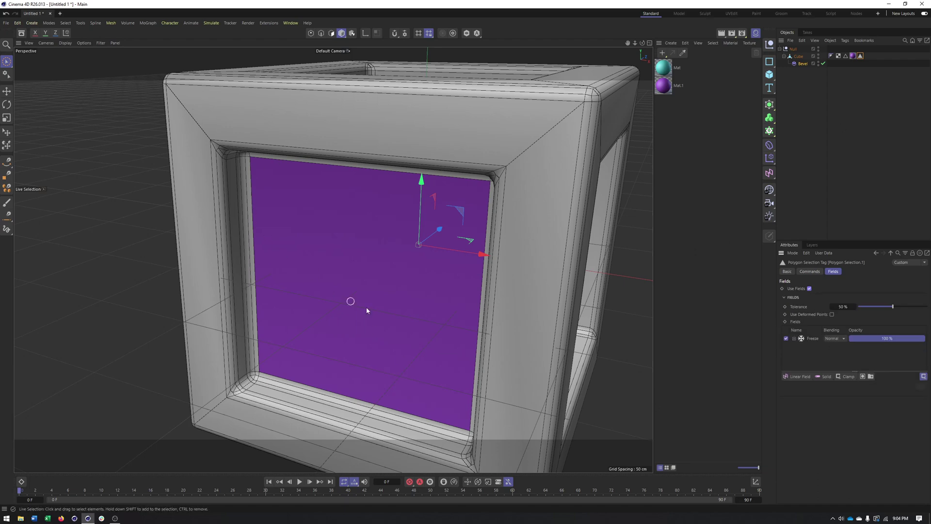
# Examine the purple panel's border and corner against the beveled frame, and display the Bevel deformer's settings.
pyautogui.keyDown('alt'); pyautogui.moveTo(342, 271); pyautogui.dragTo(349, 270); pyautogui.keyUp('alt')
pyautogui.keyDown('alt'); pyautogui.moveTo(347, 275); pyautogui.dragTo(319, 282, button='right'); pyautogui.keyUp('alt')
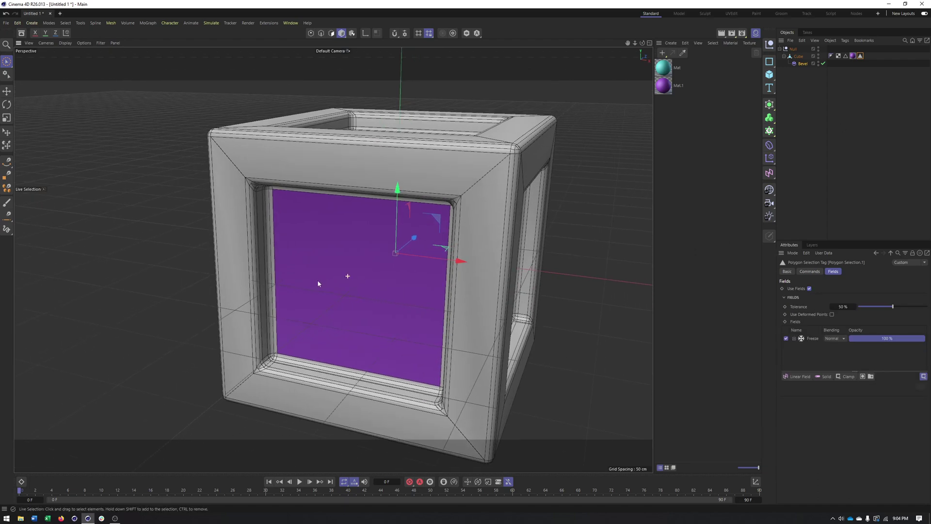
pyautogui.keyDown('alt'); pyautogui.moveTo(365, 219); pyautogui.dragTo(270, 218); pyautogui.keyUp('alt')
pyautogui.keyDown('alt'); pyautogui.moveTo(270, 218); pyautogui.dragTo(292, 202, button='right'); pyautogui.keyUp('alt')
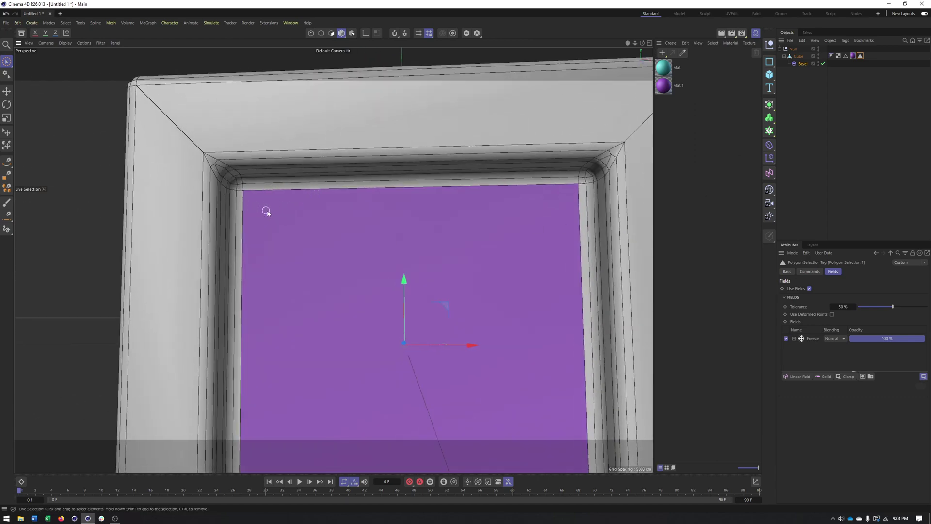
pyautogui.scroll(3, 268, 199)
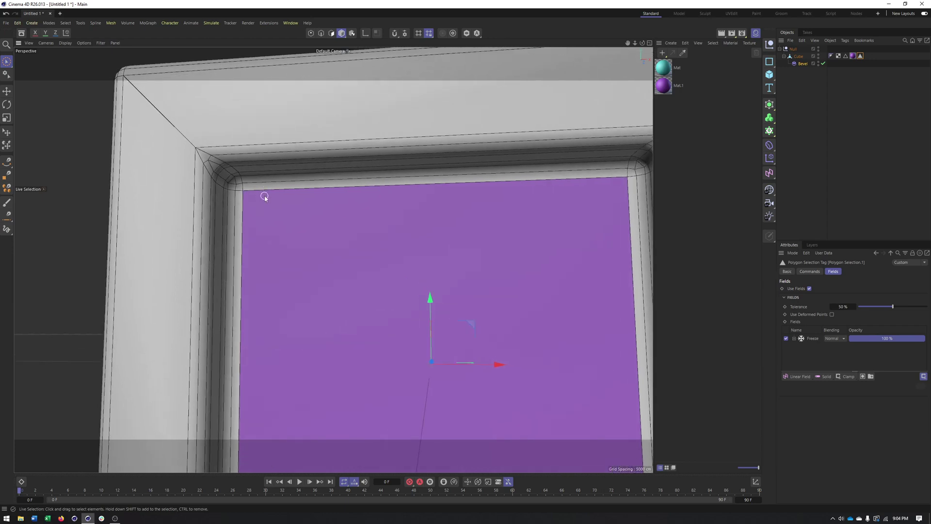
pyautogui.scroll(1, 264, 197)
pyautogui.click(803, 64)
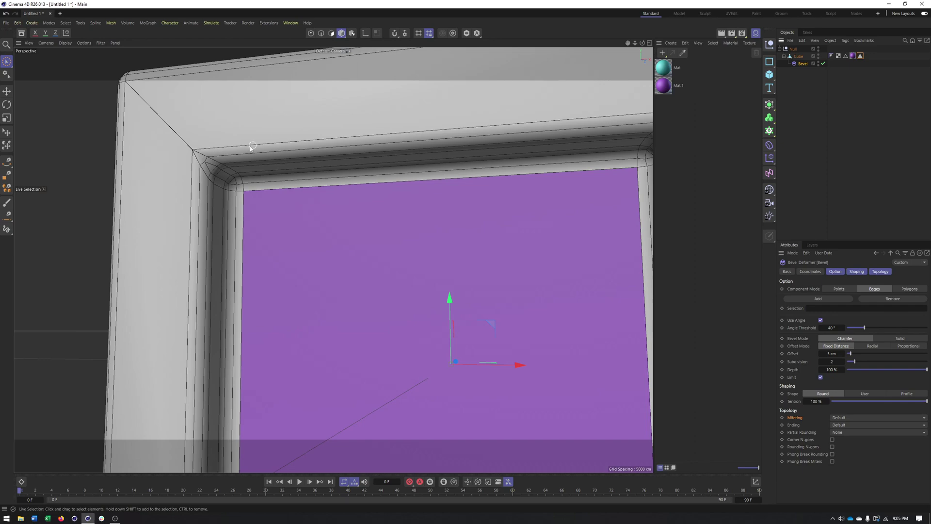
pyautogui.scroll(-8, 475, 298)
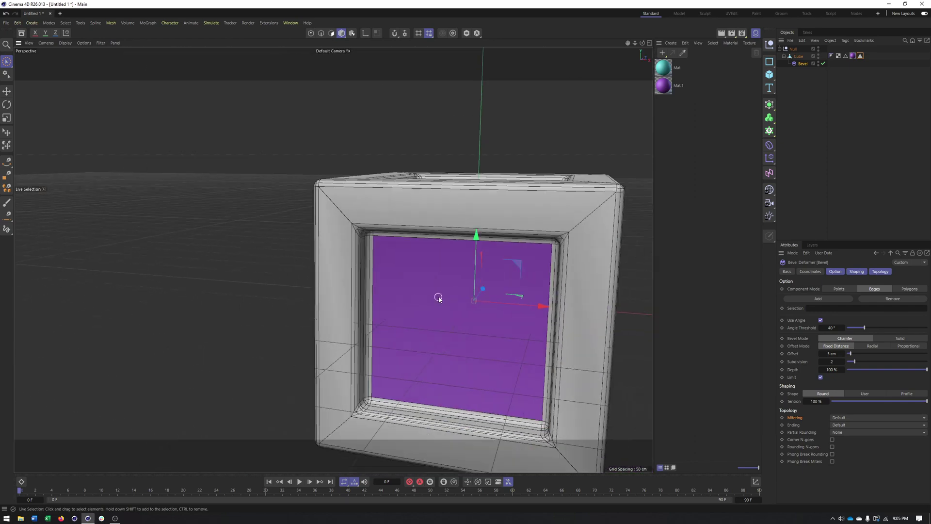